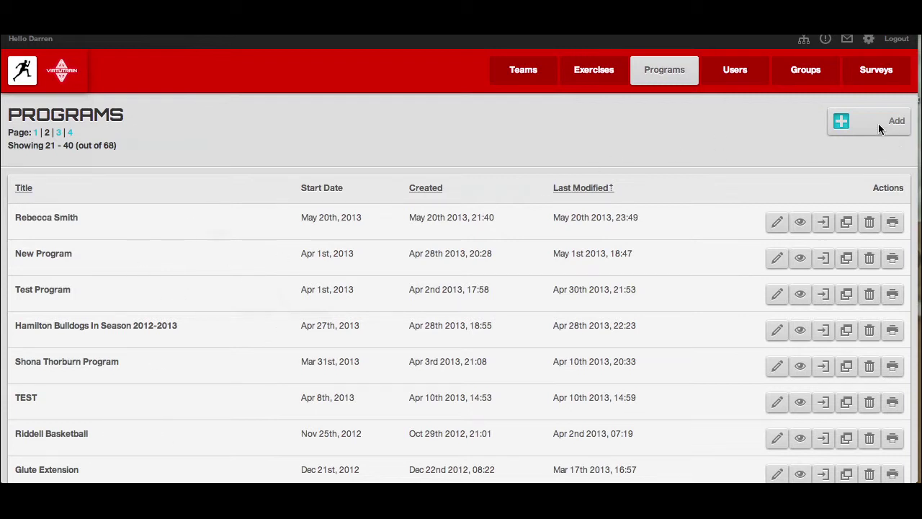
Step: Create a new program titled "Off season Hockey Program" with April 28, 2014 as its start date
click(842, 123)
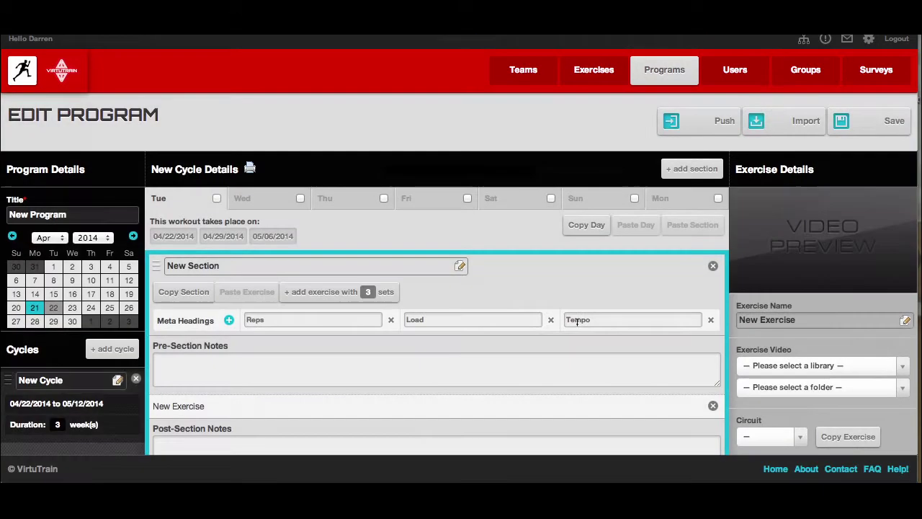
scroll(390, 221, down, 1)
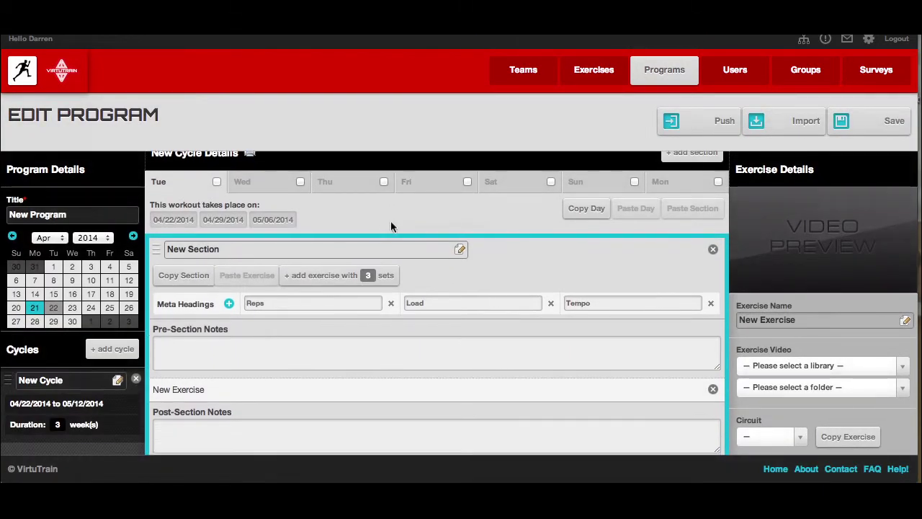
click(81, 218)
key(BackSpace)
key(BackSpace)
key(BackSpace)
key(BackSpace)
key(BackSpace)
key(BackSpace)
key(BackSpace)
key(BackSpace)
key(BackSpace)
key(BackSpace)
key(BackSpace)
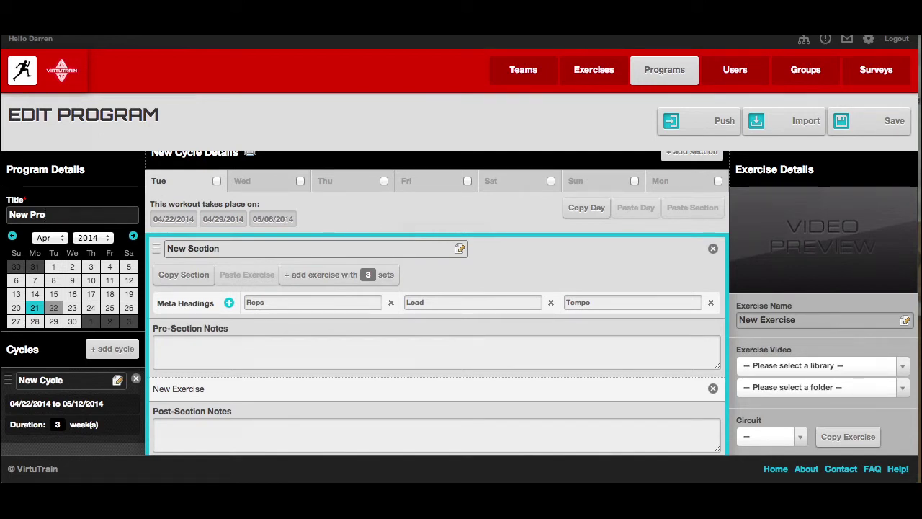
text(Off season Hockey Program)
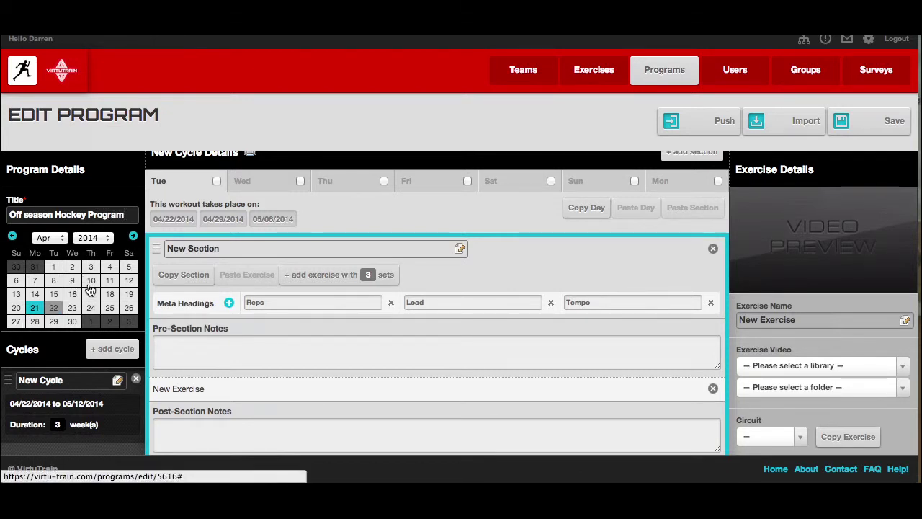
click(35, 324)
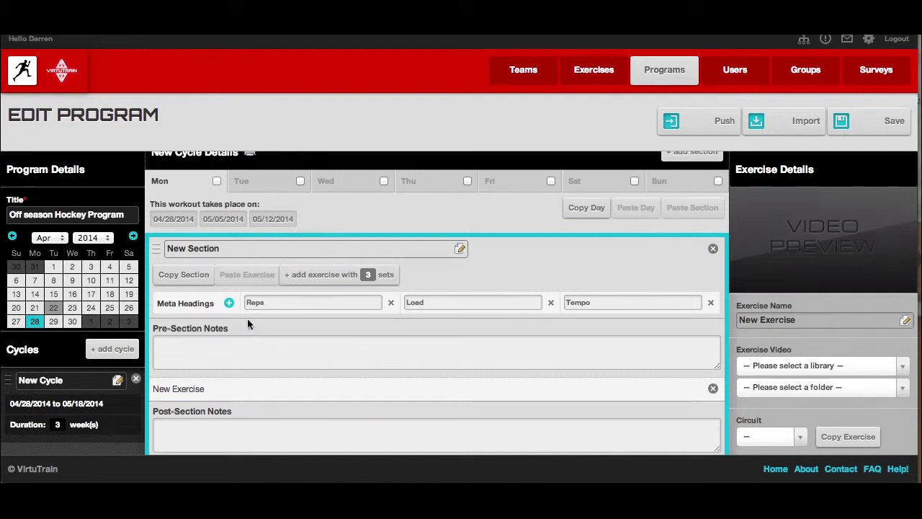
Step: Rename the program's first cycle as "Phase 1"
click(72, 380)
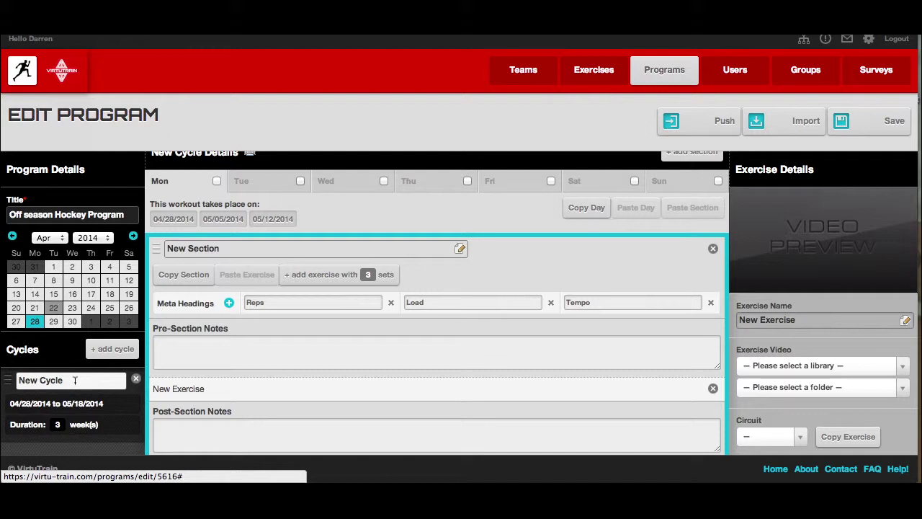
key(BackSpace)
key(BackSpace)
key(BackSpace)
key(BackSpace)
key(BackSpace)
key(BackSpace)
key(BackSpace)
key(BackSpace)
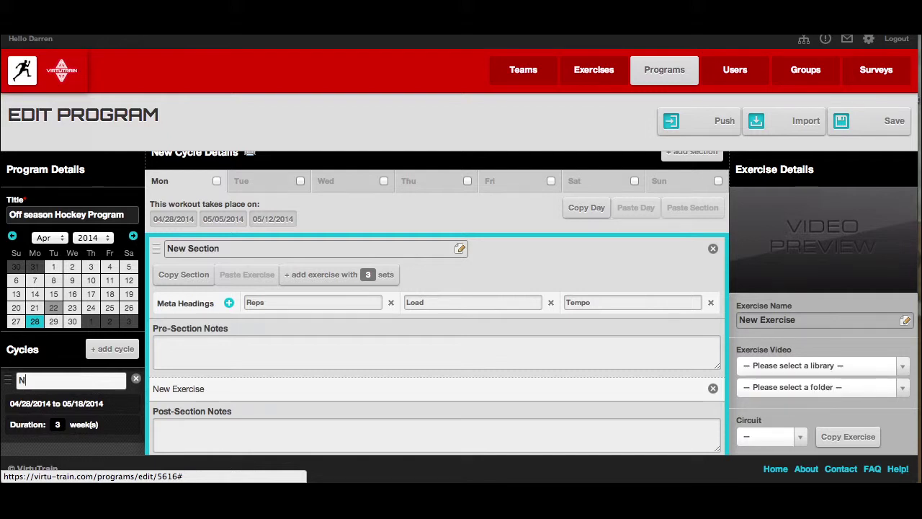
text(H)
text(Phase )
text(1)
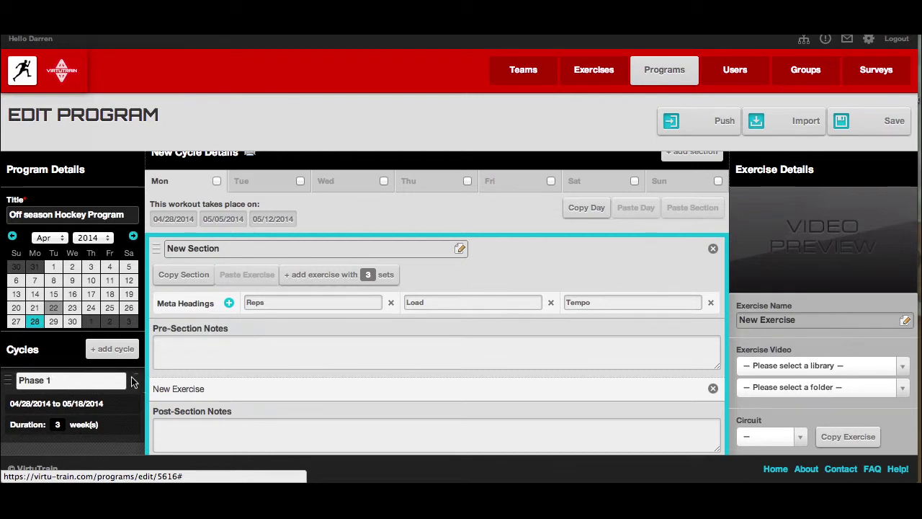
Step: Add a second cycle to the program and name it "Phase 2"
click(117, 352)
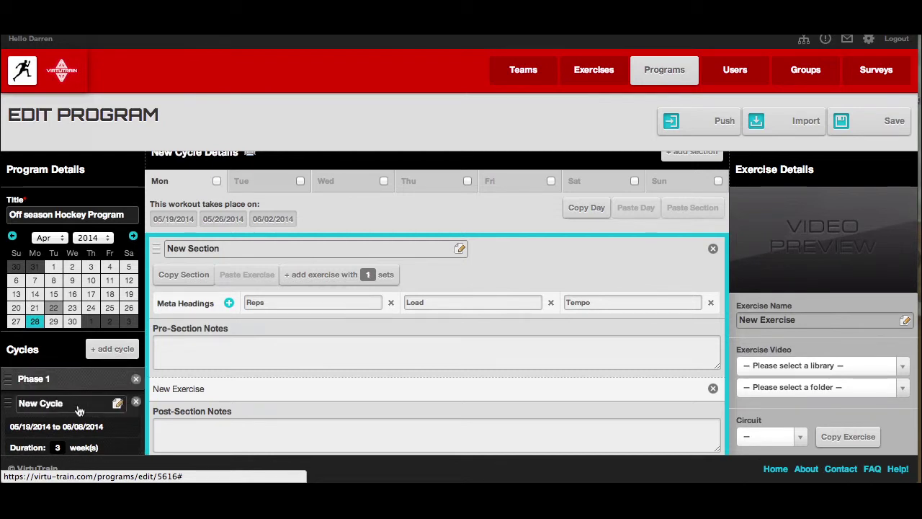
click(76, 404)
key(BackSpace)
key(BackSpace)
key(BackSpace)
key(BackSpace)
key(BackSpace)
key(BackSpace)
key(BackSpace)
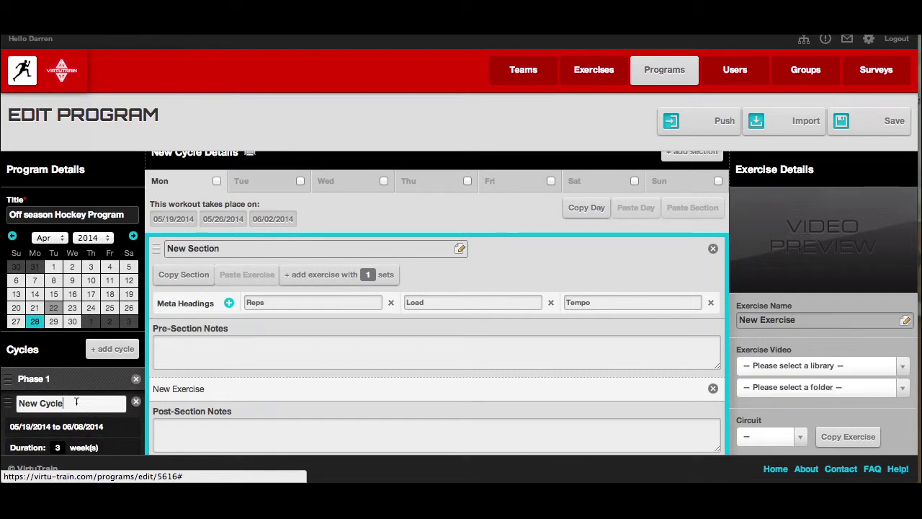
text(P)
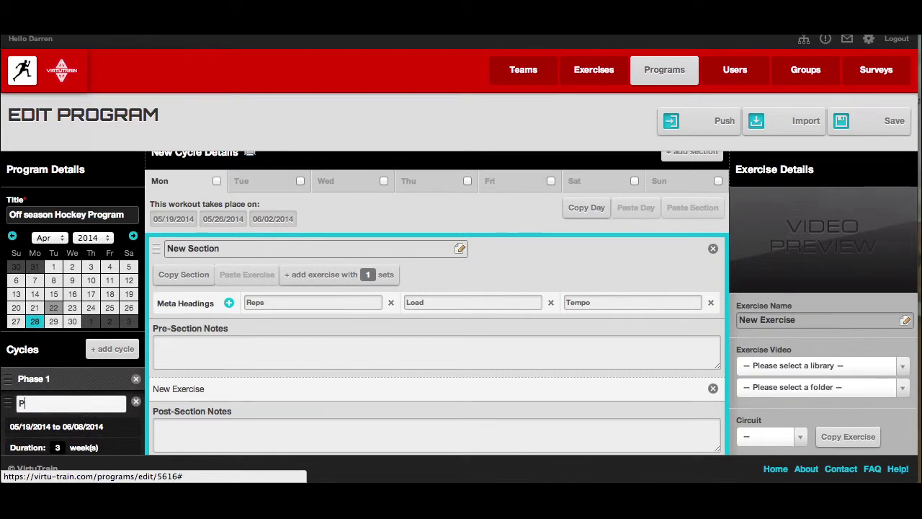
text(hase 2)
Step: Set the duration of the Phase 1 cycle to 4 weeks
click(81, 382)
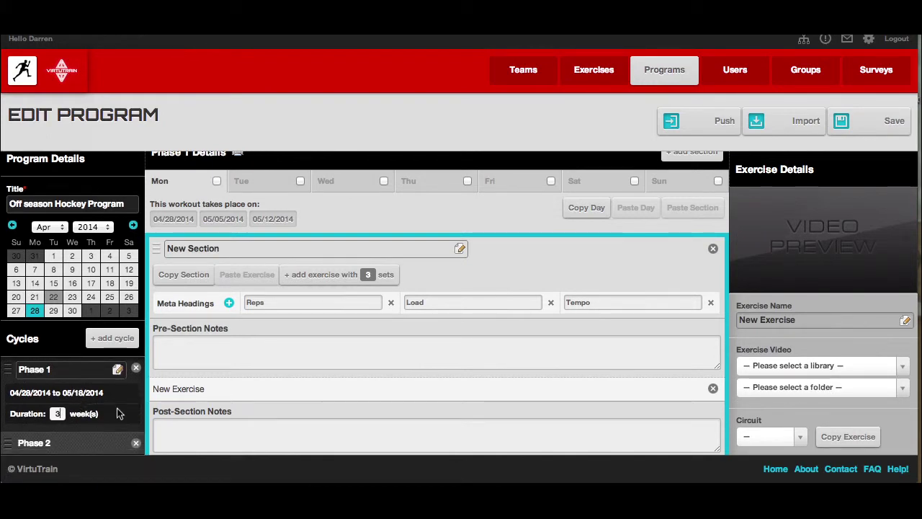
key(BackSpace)
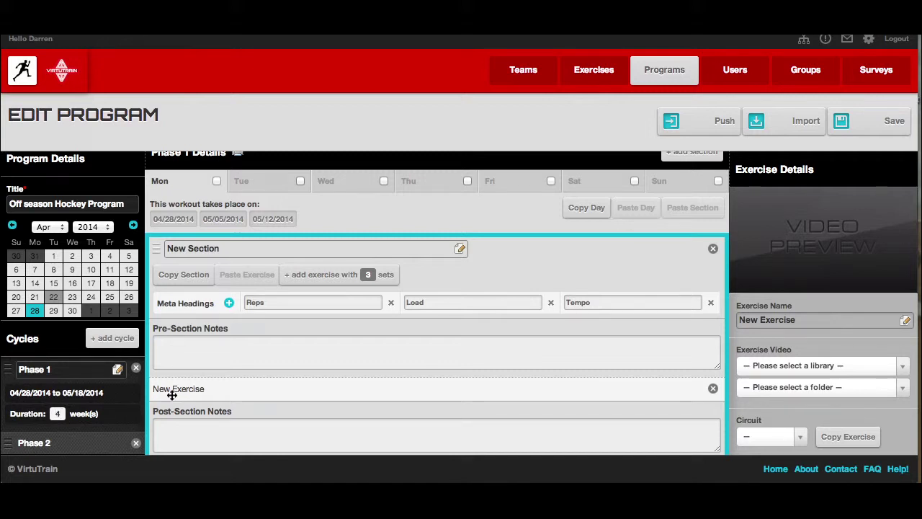
click(72, 418)
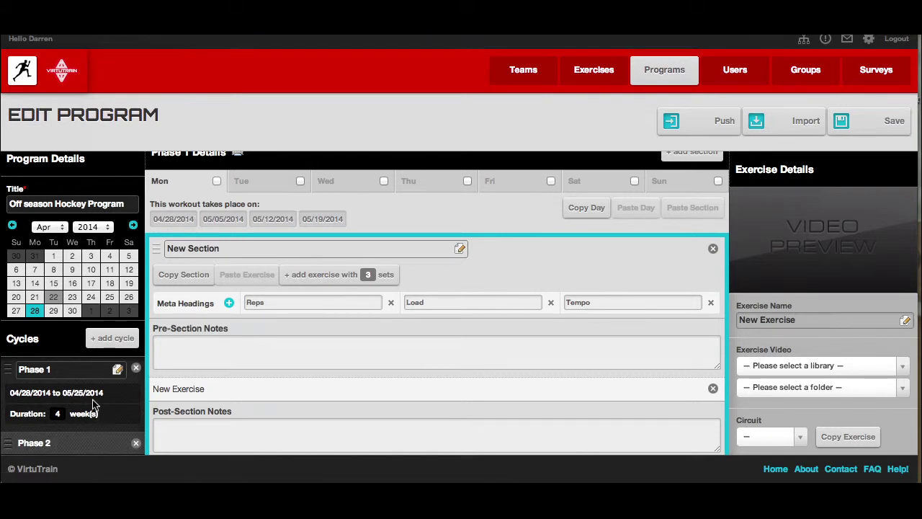
mouse_move(9, 369)
mouse_down()
mouse_move(12, 414)
mouse_move(10, 368)
mouse_up()
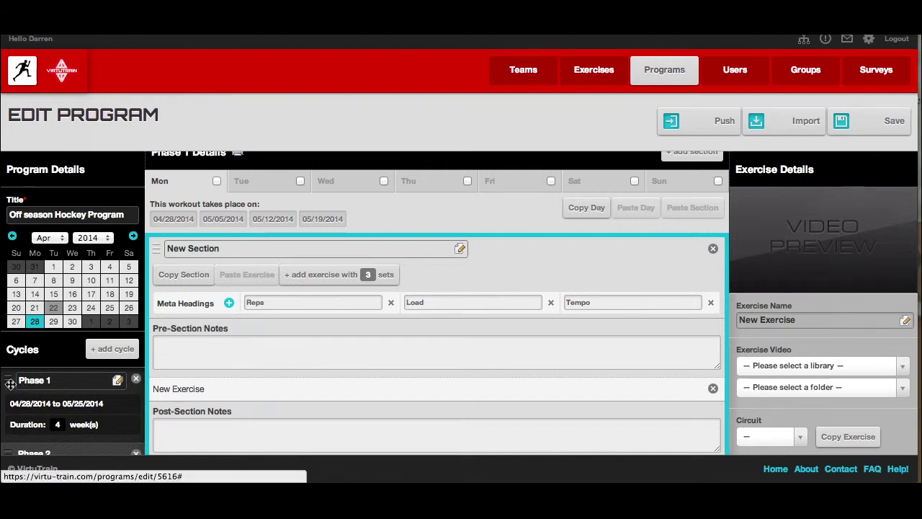
drag(9, 383, 10, 381)
scroll(62, 381, down, 1)
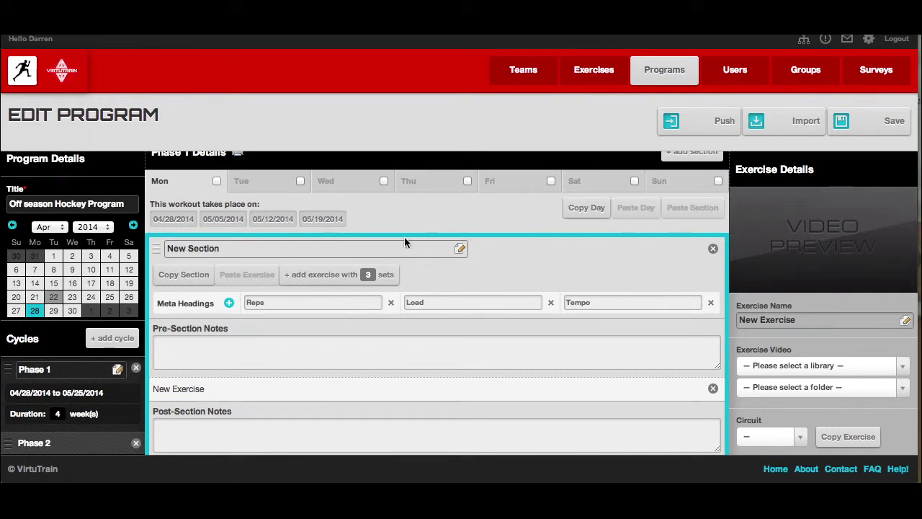
Step: Review the Phase 1 workout dates for Tuesday through Saturday and return to Monday
click(257, 183)
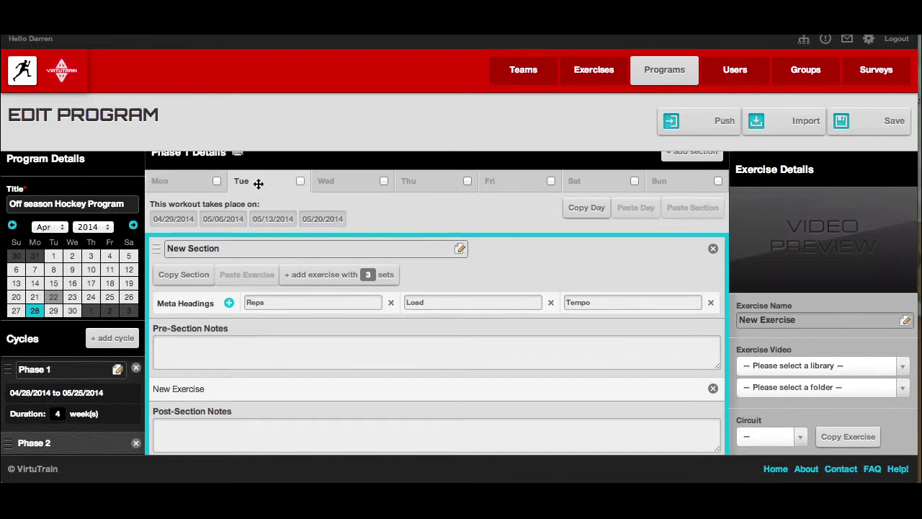
click(343, 183)
click(427, 184)
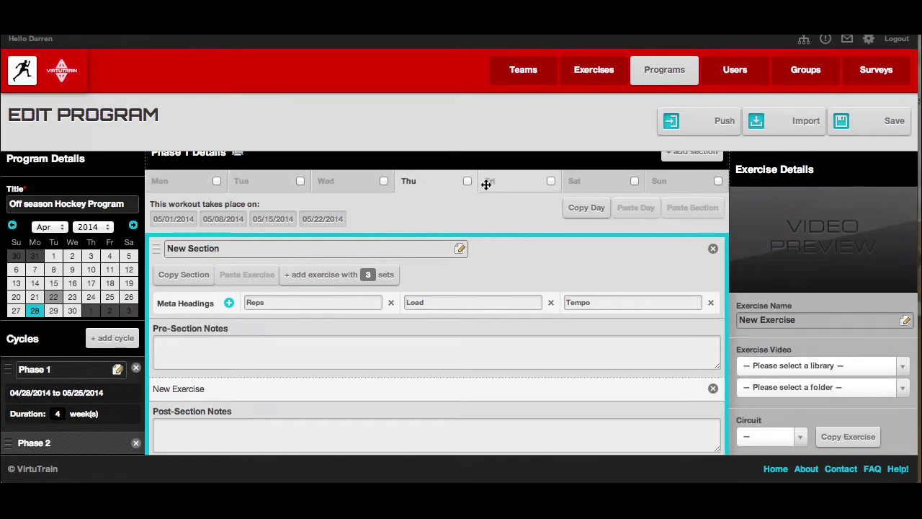
click(500, 183)
click(580, 182)
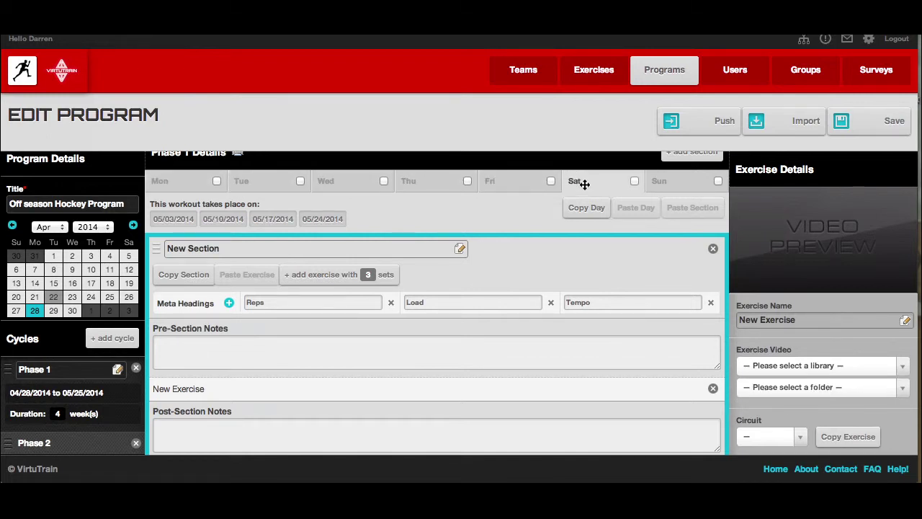
click(177, 182)
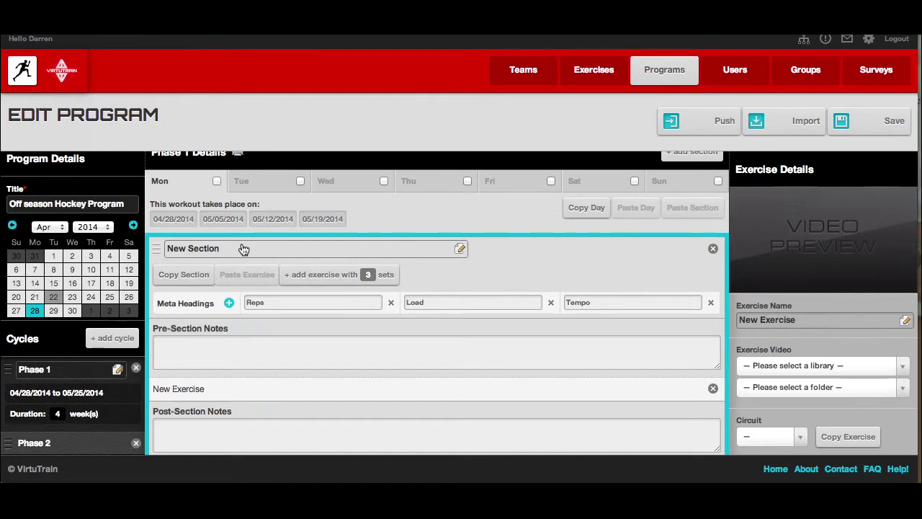
Step: Rename the section in Phase 1's Monday workout as "Warm up"
scroll(298, 275, down, 1)
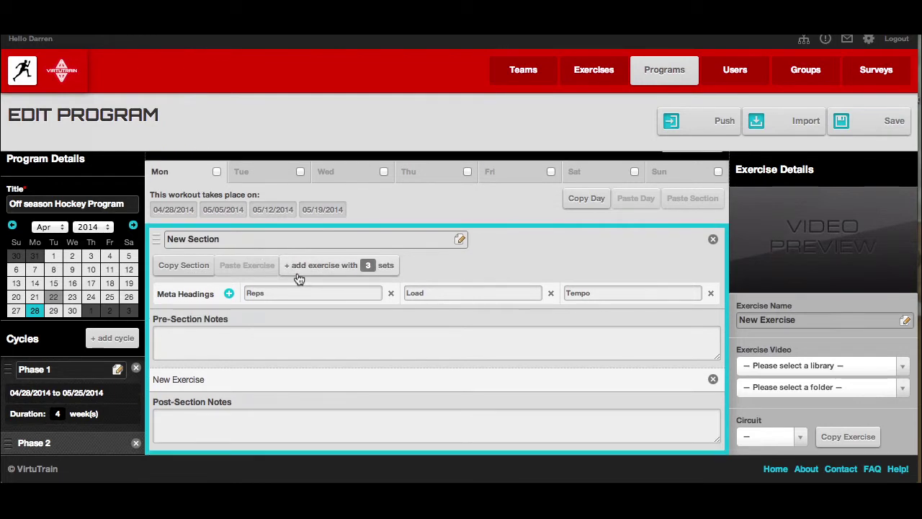
click(237, 239)
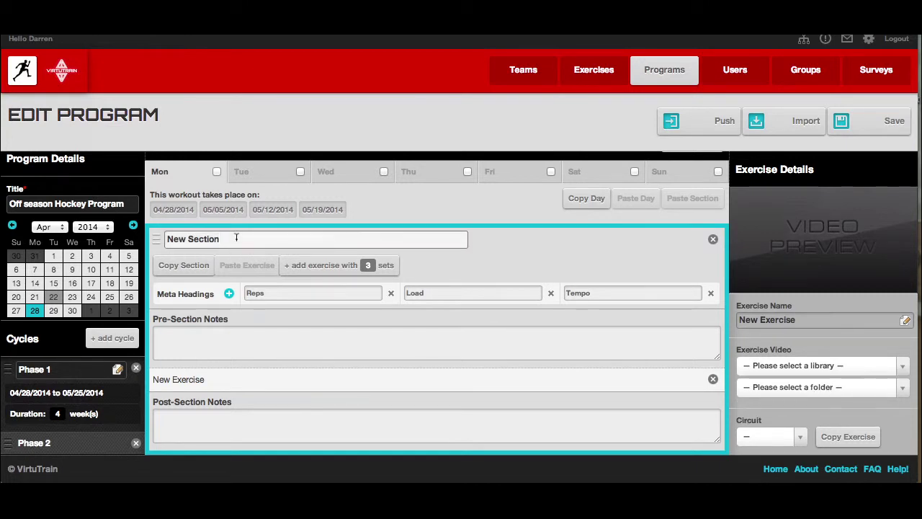
key(BackSpace)
key(BackSpace)
key(BackSpace)
key(BackSpace)
key(BackSpace)
key(BackSpace)
text(Warm up)
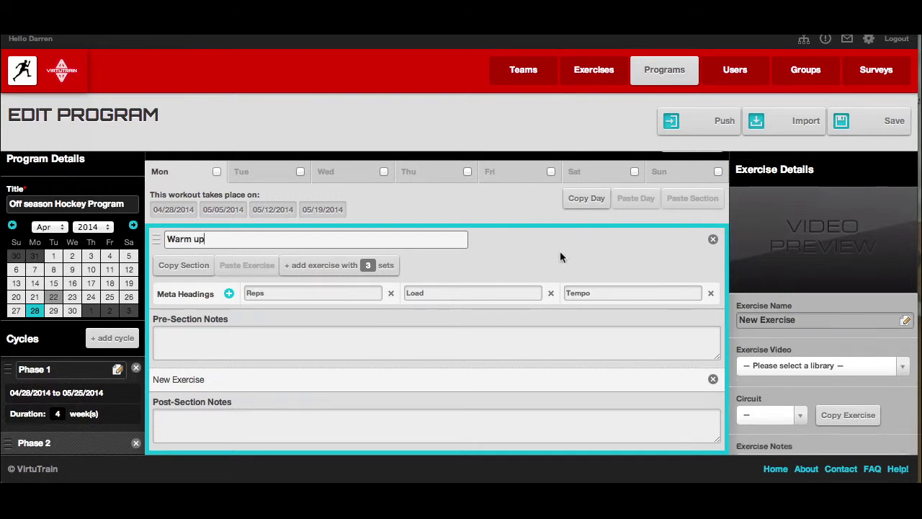
Step: Add two more sections to Phase 1's Monday workout
scroll(504, 234, up, 1)
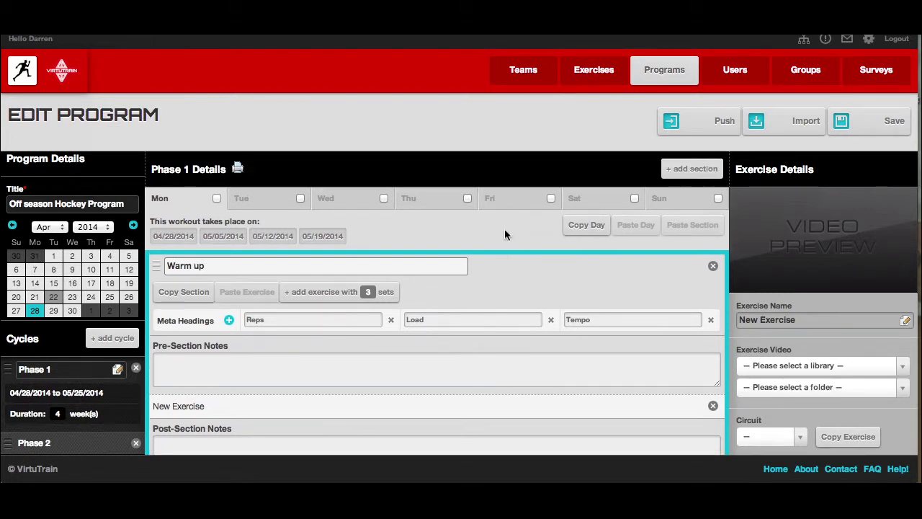
click(688, 173)
click(688, 175)
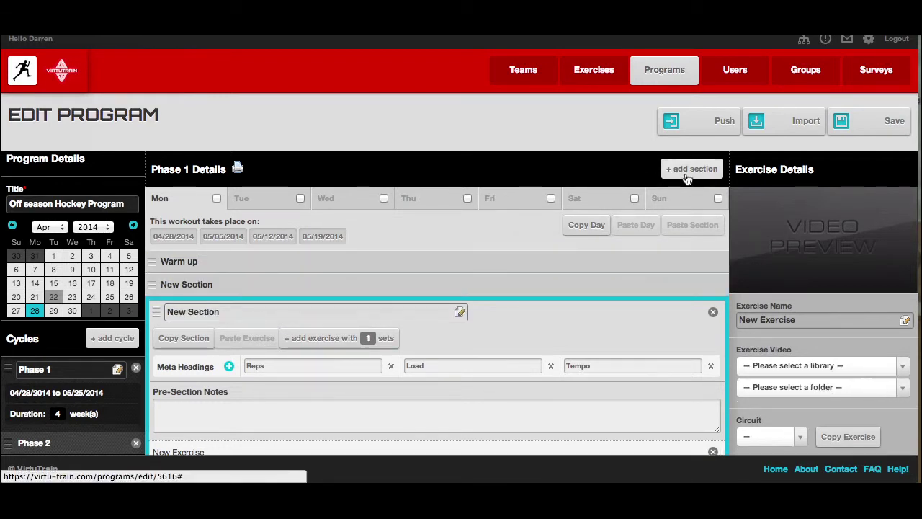
Step: Rename the second section of the Monday workout as "Strength"
click(191, 283)
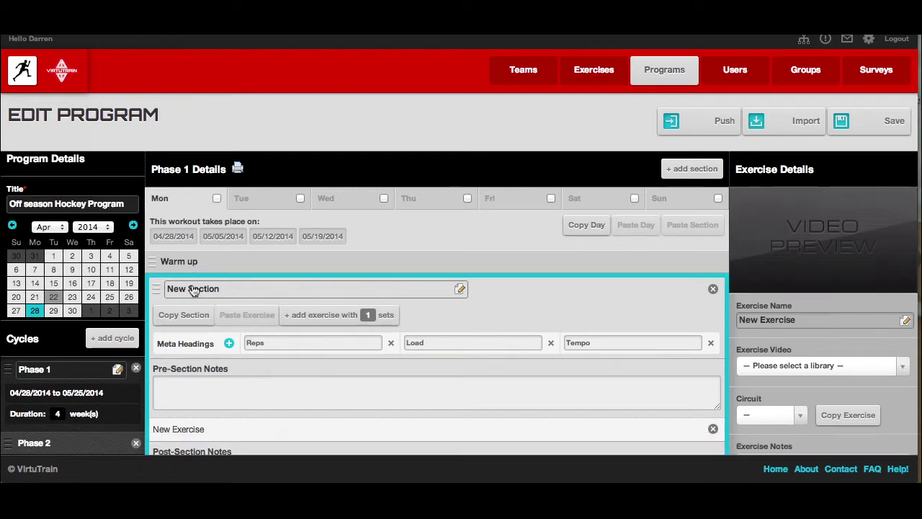
click(234, 289)
key(BackSpace)
key(BackSpace)
key(BackSpace)
key(BackSpace)
key(BackSpace)
key(BackSpace)
key(BackSpace)
key(BackSpace)
text(Strength)
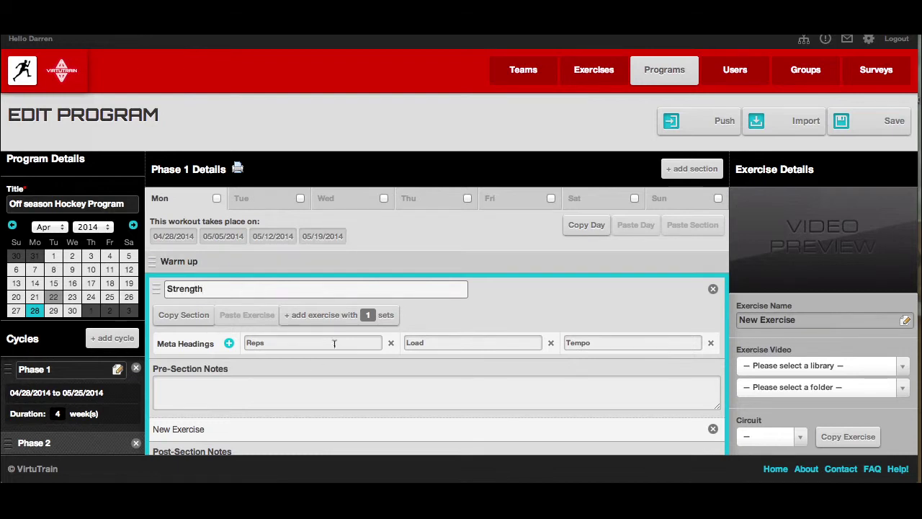
Step: Rename the third section of the Monday workout as "Cool Down"
scroll(315, 358, down, 1)
click(214, 444)
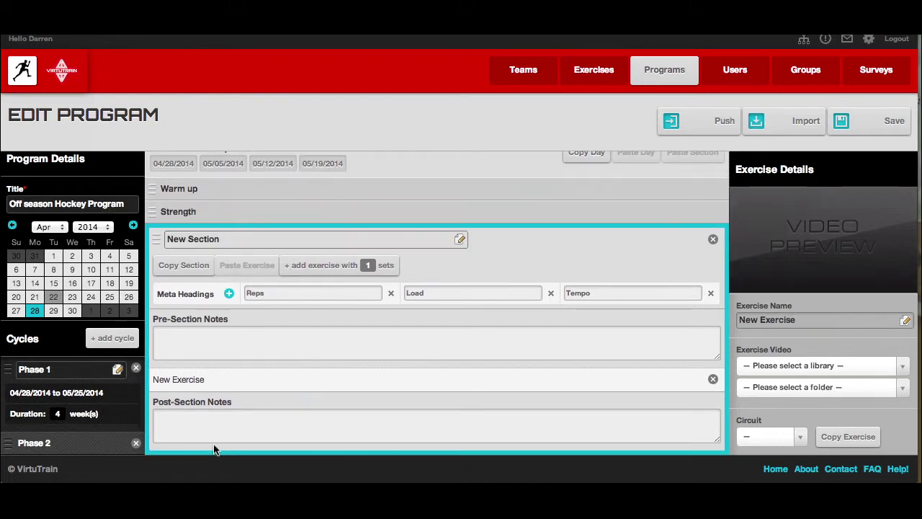
click(235, 244)
key(BackSpace)
key(BackSpace)
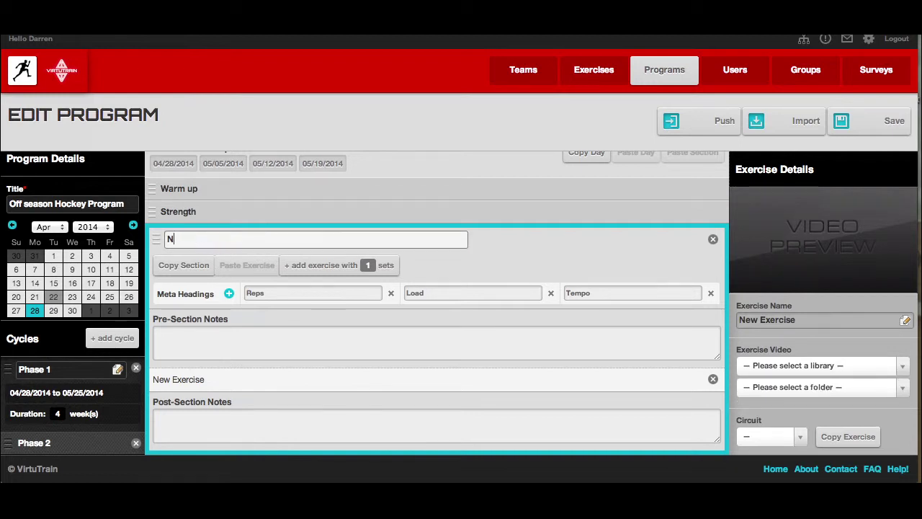
text(Down)
Step: Open the Warm up section and set its new exercise's video library to Core Videos
click(245, 190)
scroll(317, 274, up, 2)
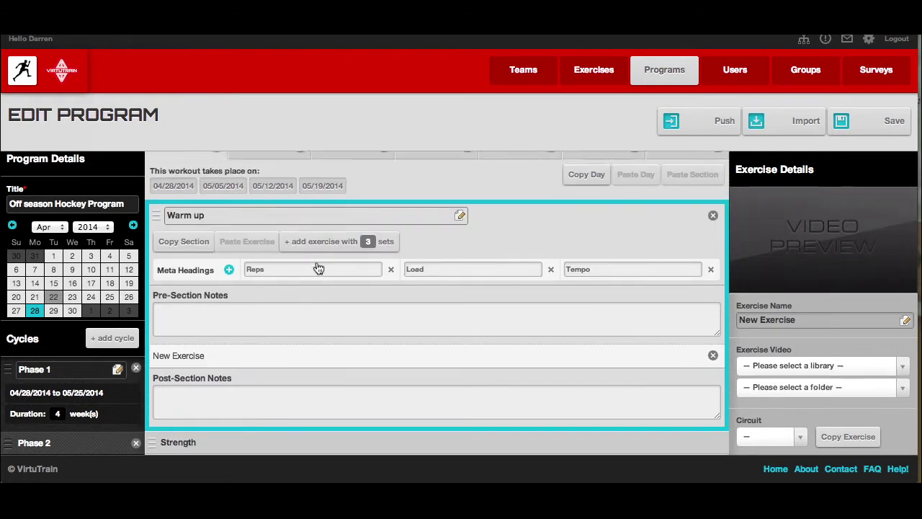
scroll(315, 314, down, 2)
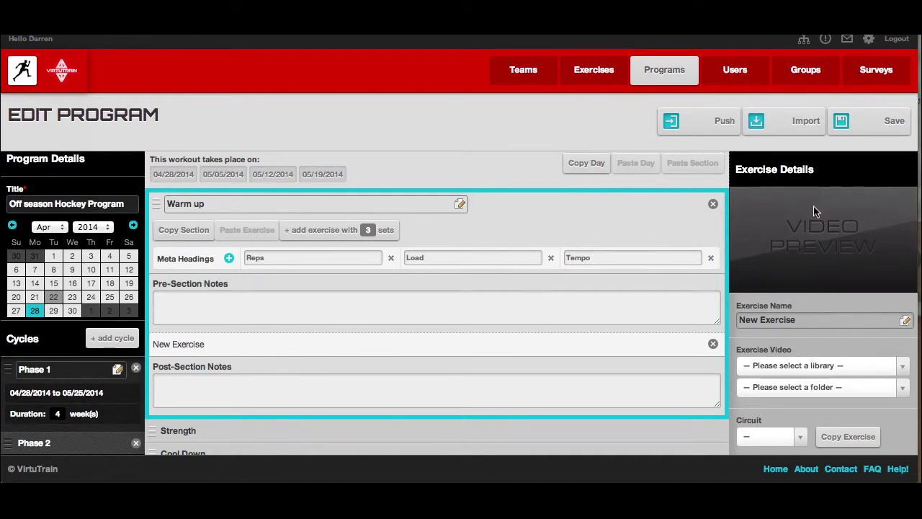
scroll(814, 206, down, 4)
scroll(814, 206, up, 4)
click(803, 319)
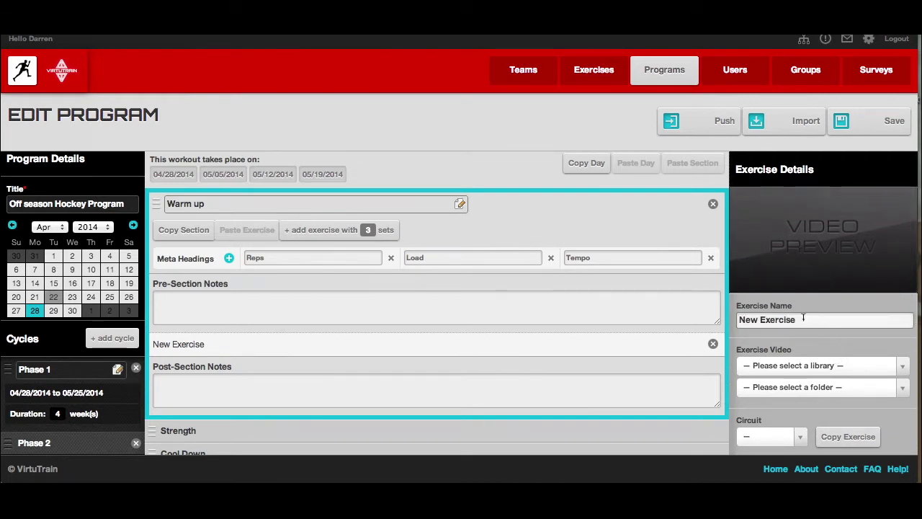
scroll(803, 320, down, 1)
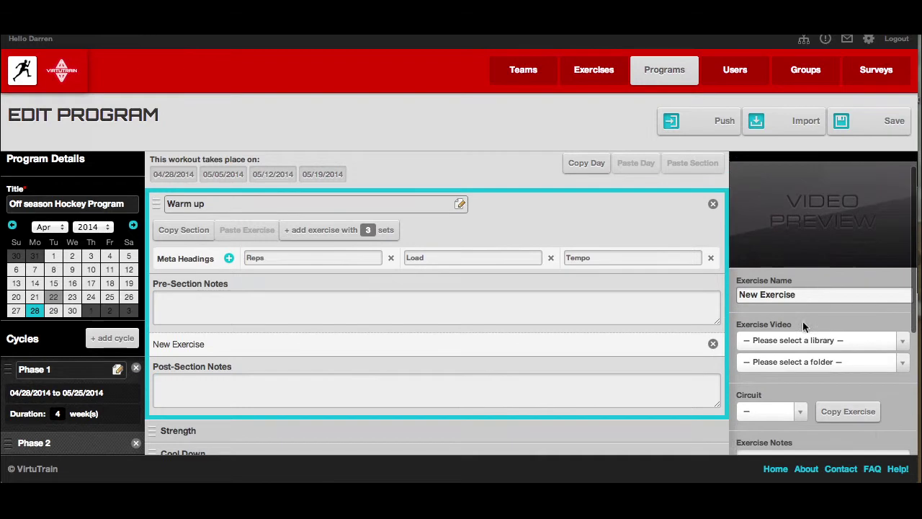
click(905, 340)
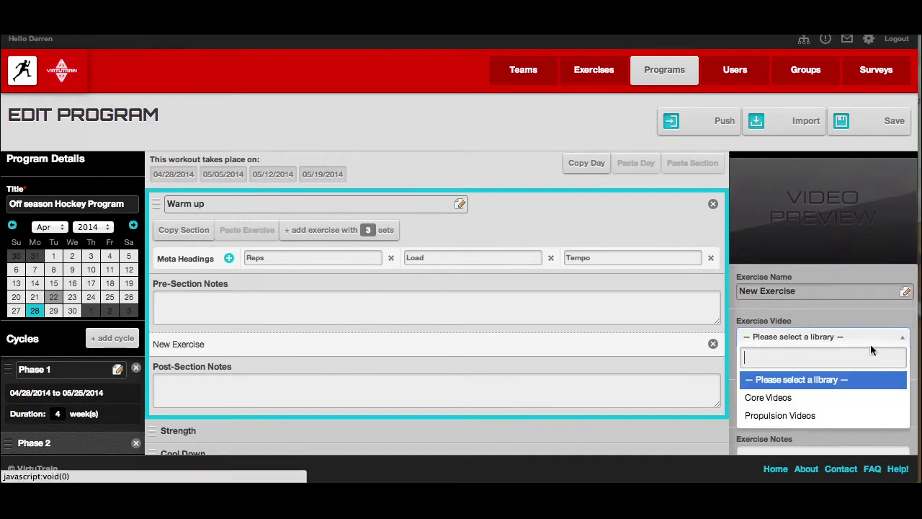
click(790, 399)
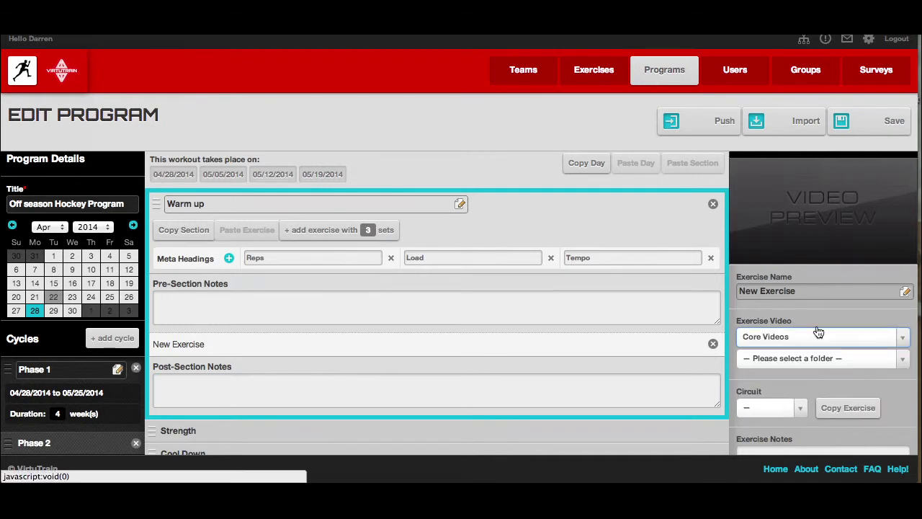
Step: Look through the exercise folders available in the Core Videos library
click(826, 362)
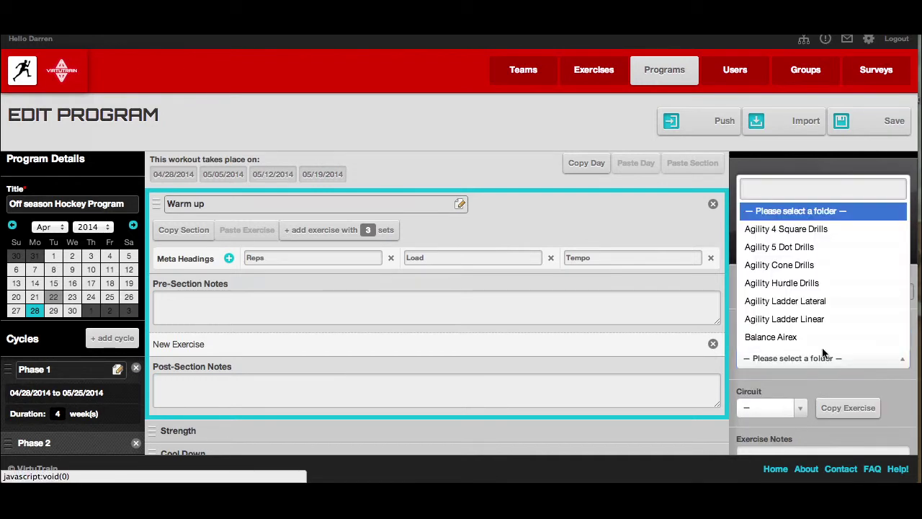
scroll(799, 285, down, 3)
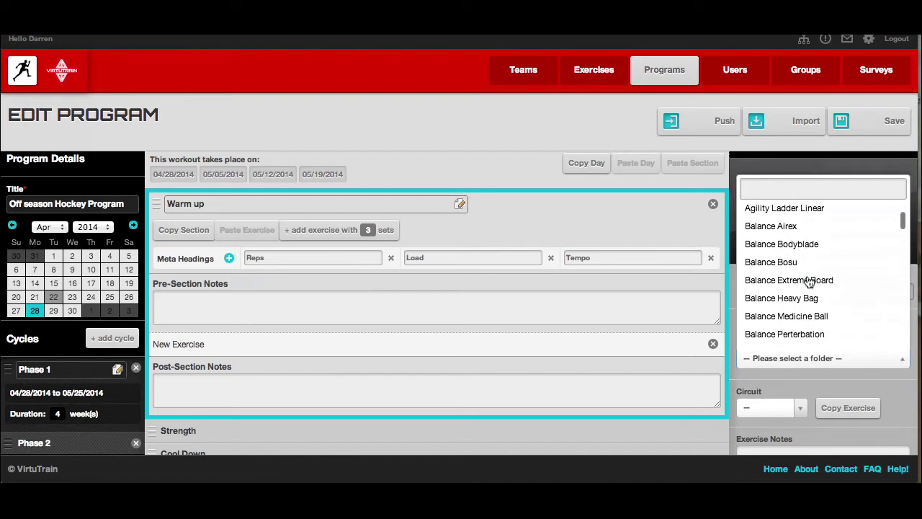
scroll(809, 282, down, 4)
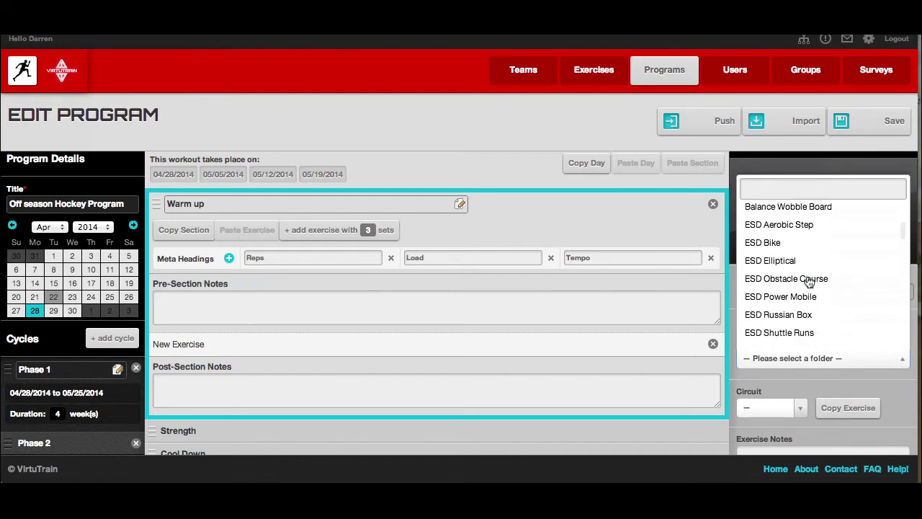
scroll(809, 281, down, 4)
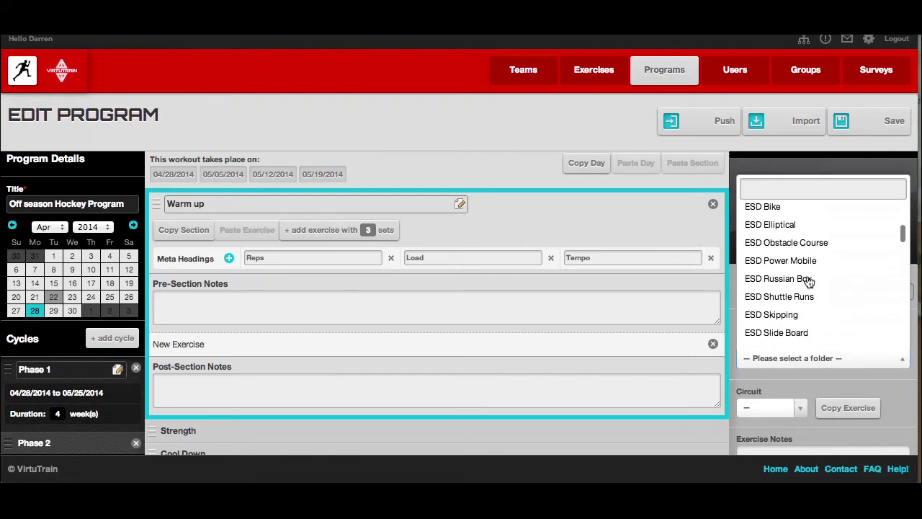
scroll(809, 281, down, 2)
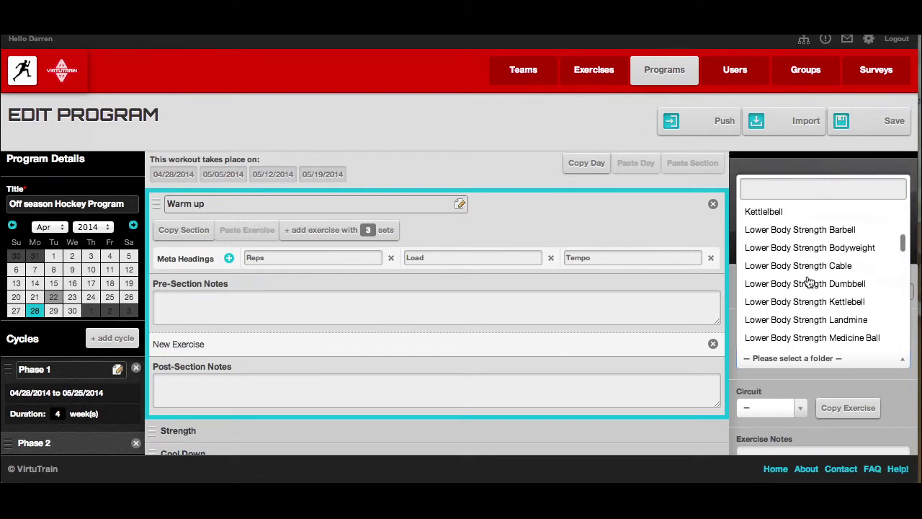
scroll(809, 281, up, 6)
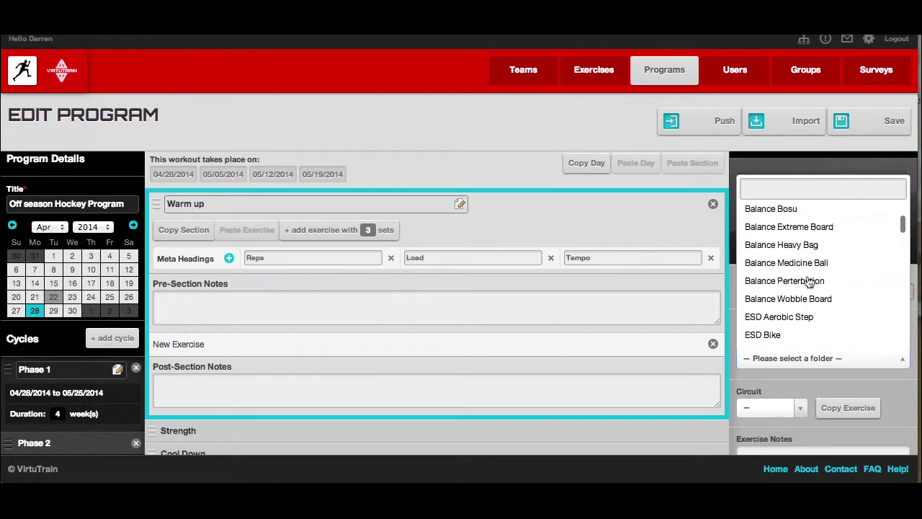
scroll(809, 281, up, 3)
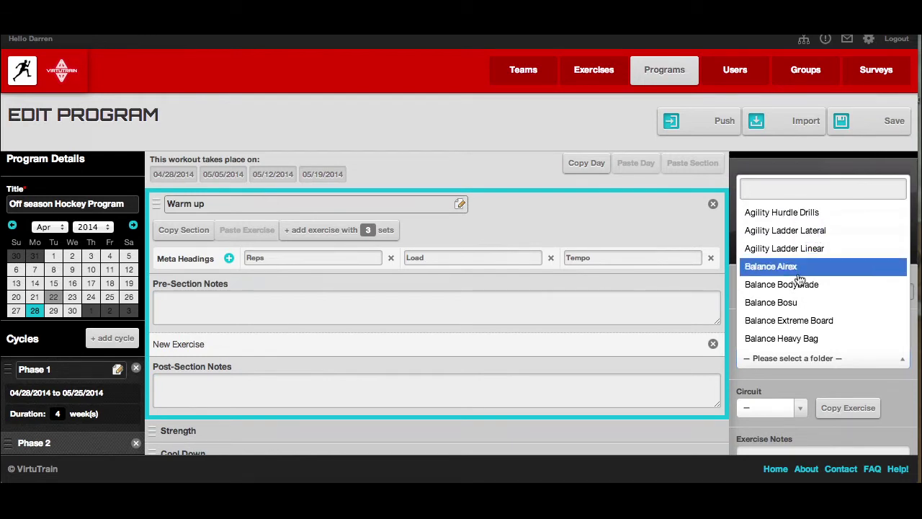
scroll(798, 284, down, 2)
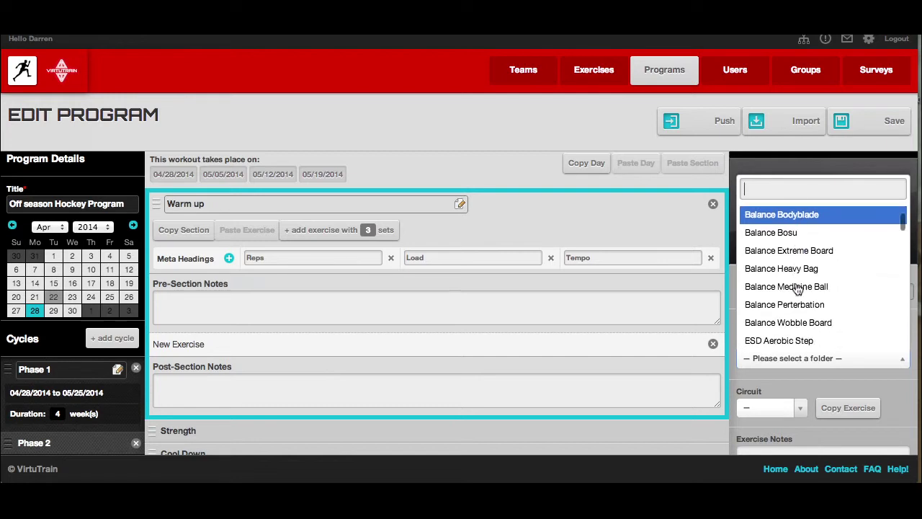
scroll(798, 288, up, 2)
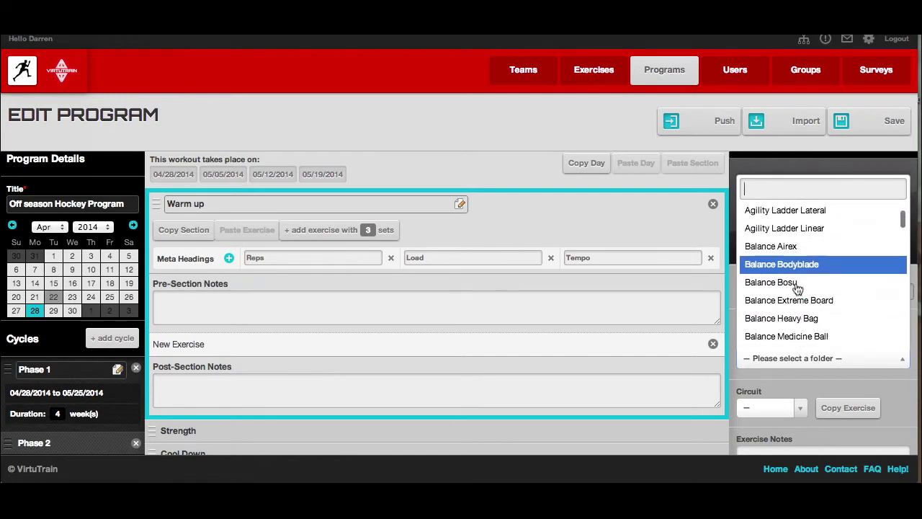
scroll(798, 288, down, 2)
scroll(793, 274, up, 4)
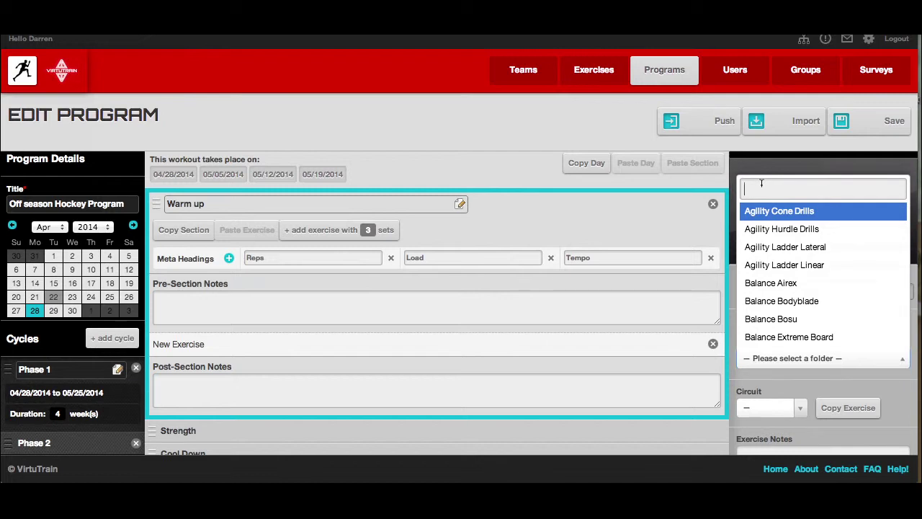
Step: Filter the video folders by "agility" and choose Agility Cone Drills for the new Warm up exercise
text(ag)
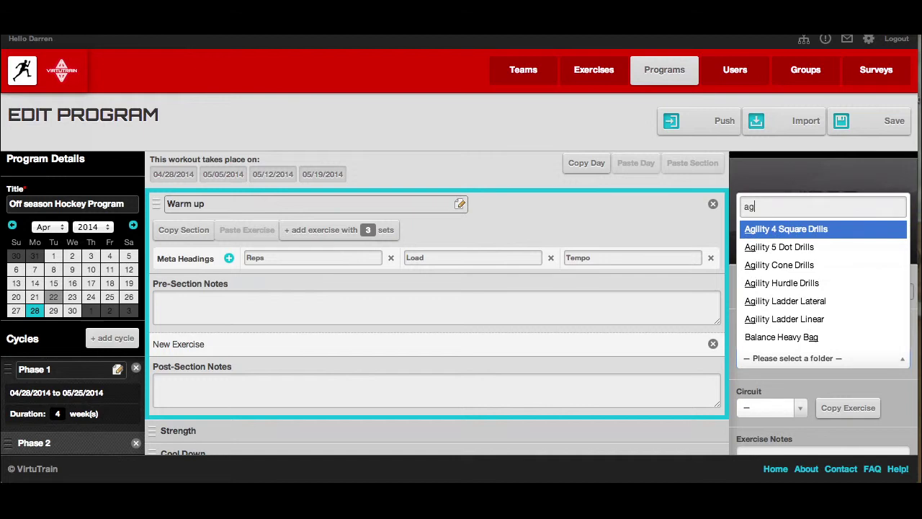
text(ility)
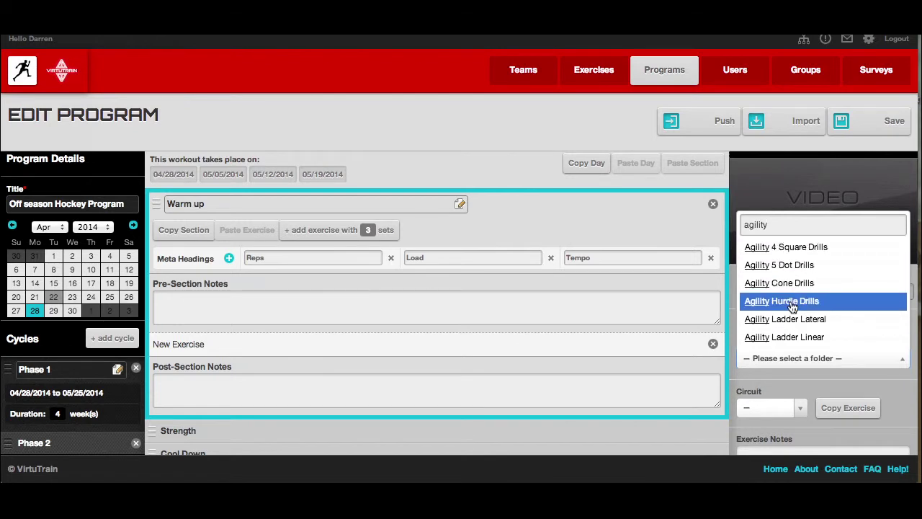
click(788, 290)
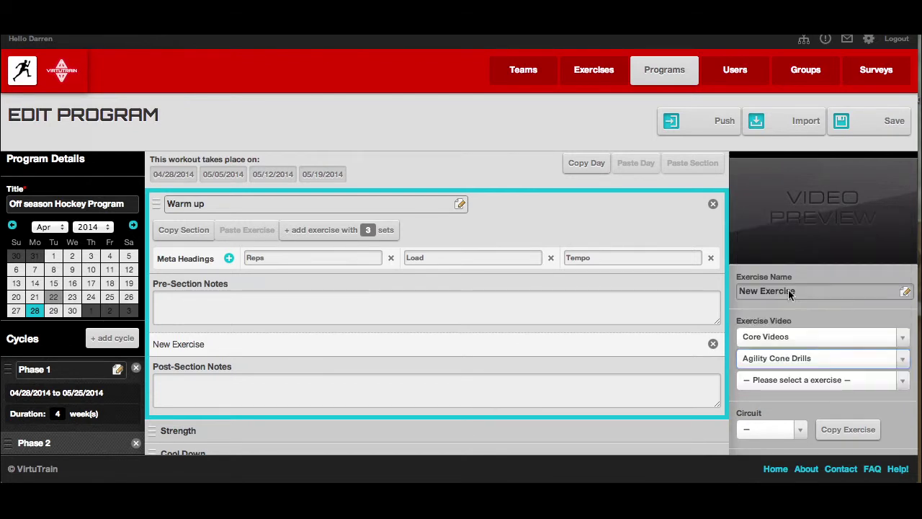
Step: Search the folder's exercises for "cone crease" and choose 3 Cone Crease Post Post Out as the exercise video
click(838, 389)
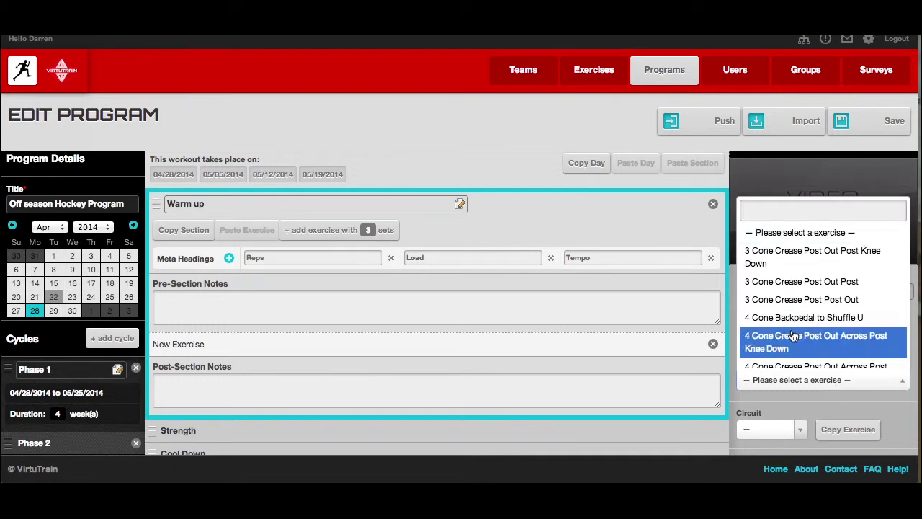
scroll(810, 330, down, 2)
scroll(811, 330, down, 3)
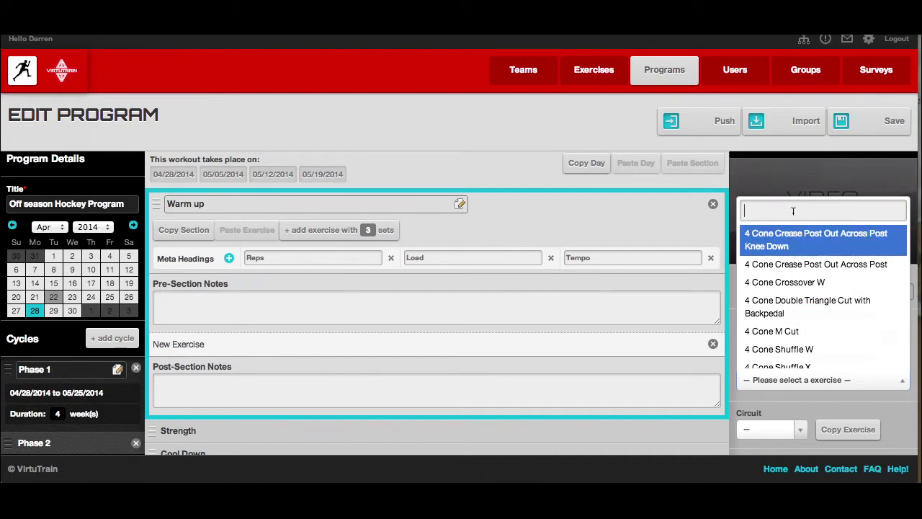
text(cone)
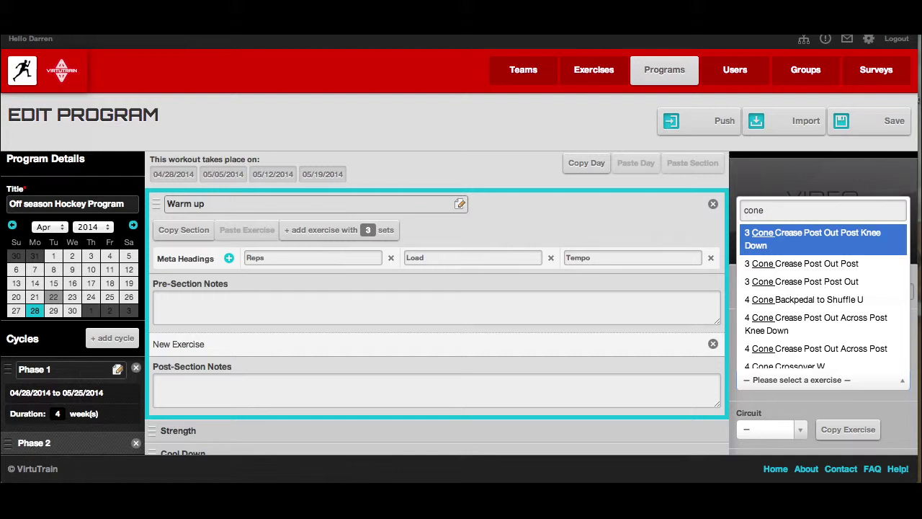
text( cres)
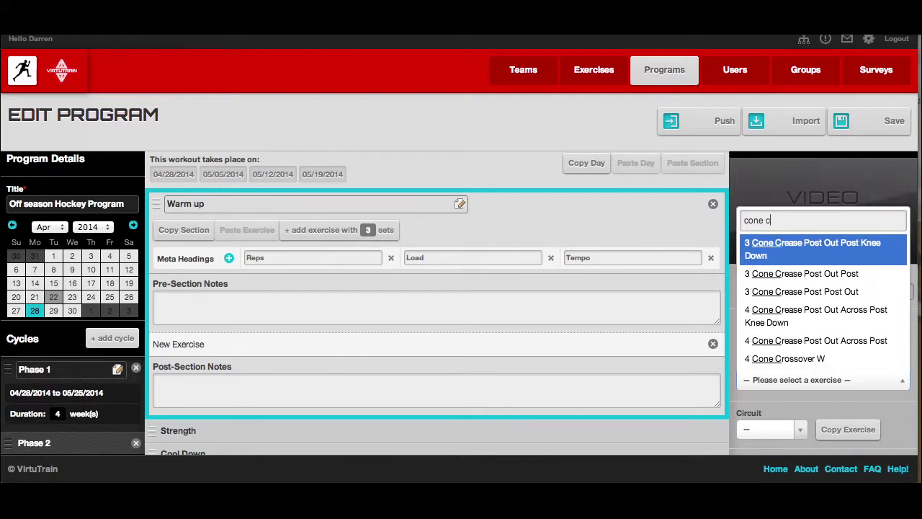
key(BackSpace)
key(BackSpace)
text(ease)
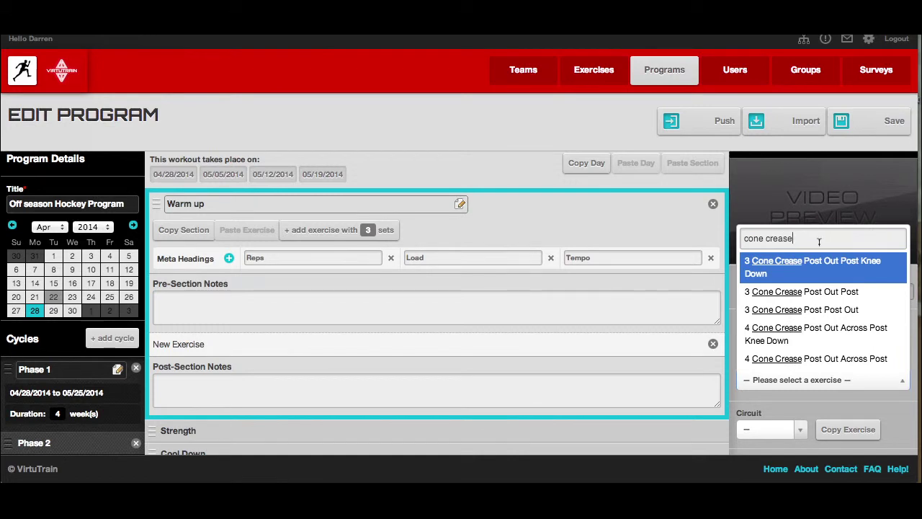
click(794, 309)
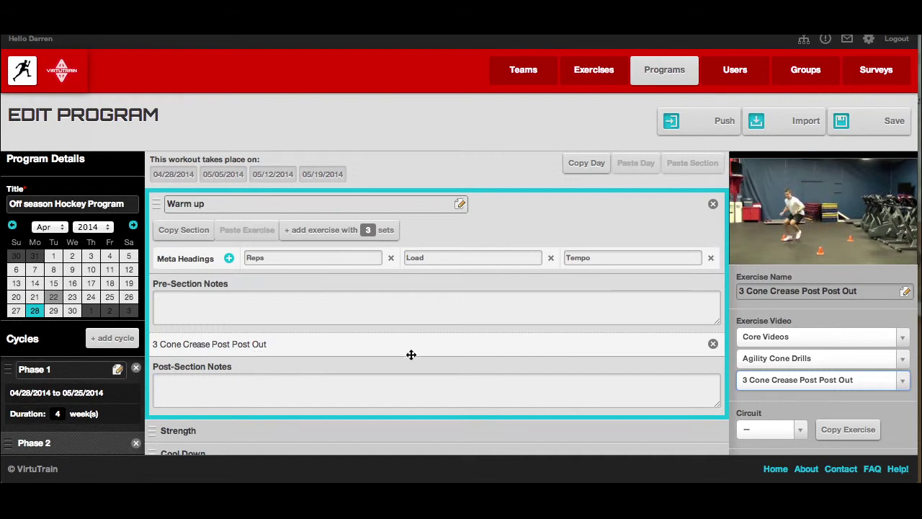
Step: Add three more exercises with 3 sets each to the Warm up section and select the first of them
scroll(583, 296, down, 1)
scroll(582, 296, up, 1)
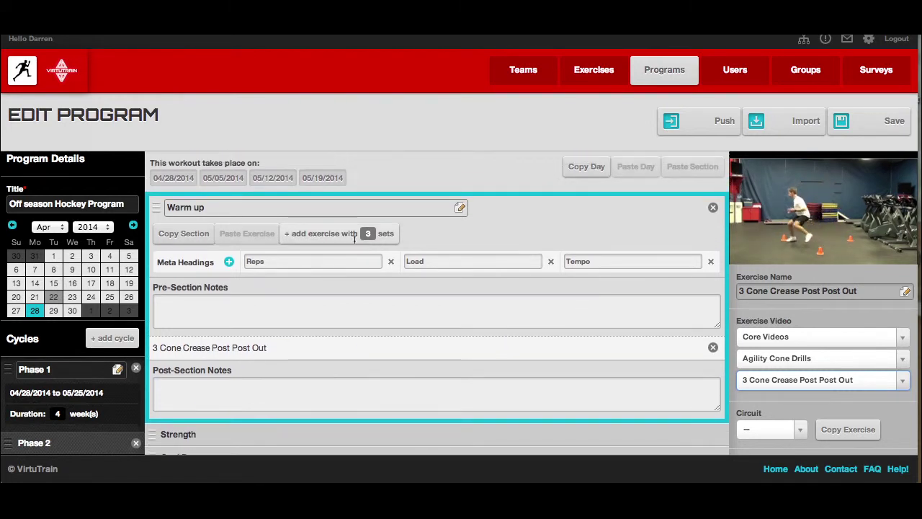
click(306, 238)
click(305, 239)
click(307, 239)
scroll(273, 345, down, 2)
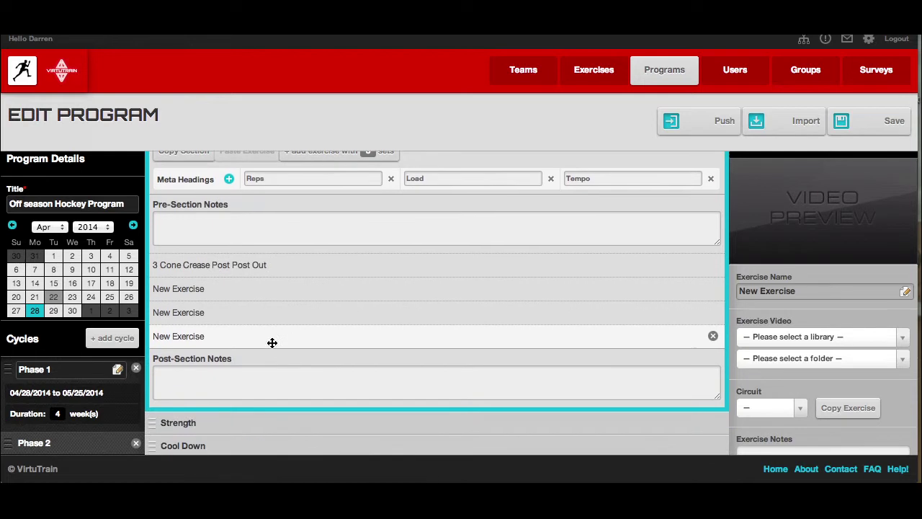
click(229, 291)
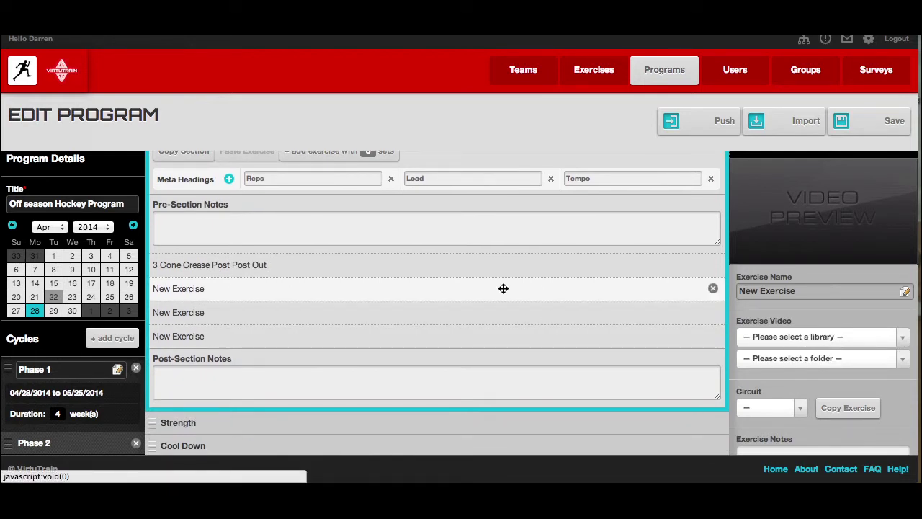
Step: Add another exercise with 1 set to the Warm up section
scroll(402, 321, up, 2)
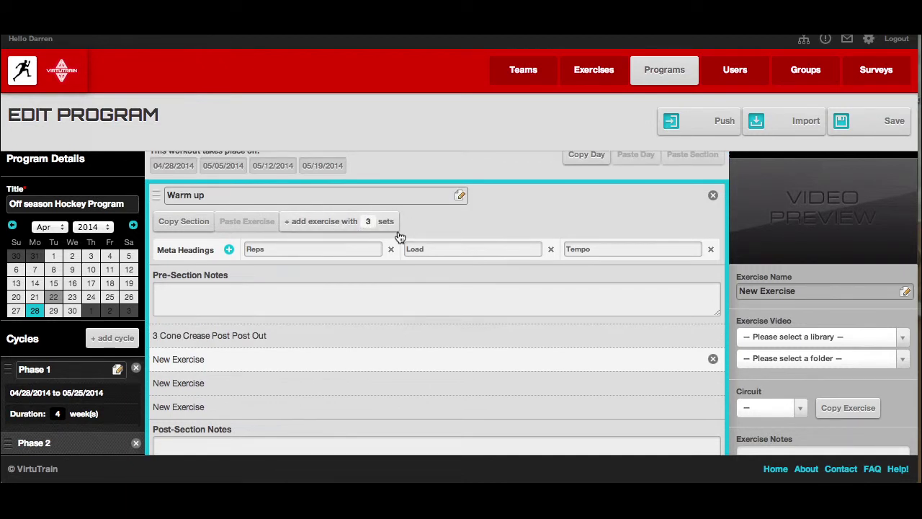
key(BackSpace)
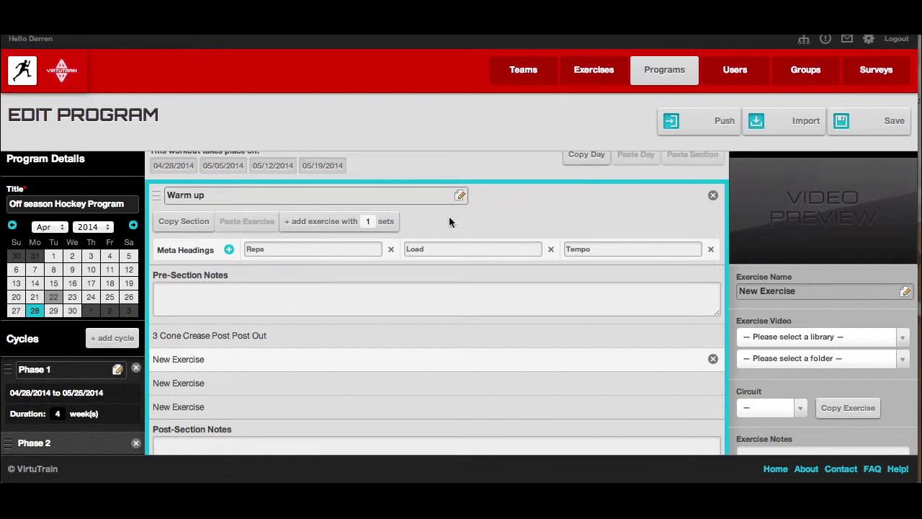
click(336, 231)
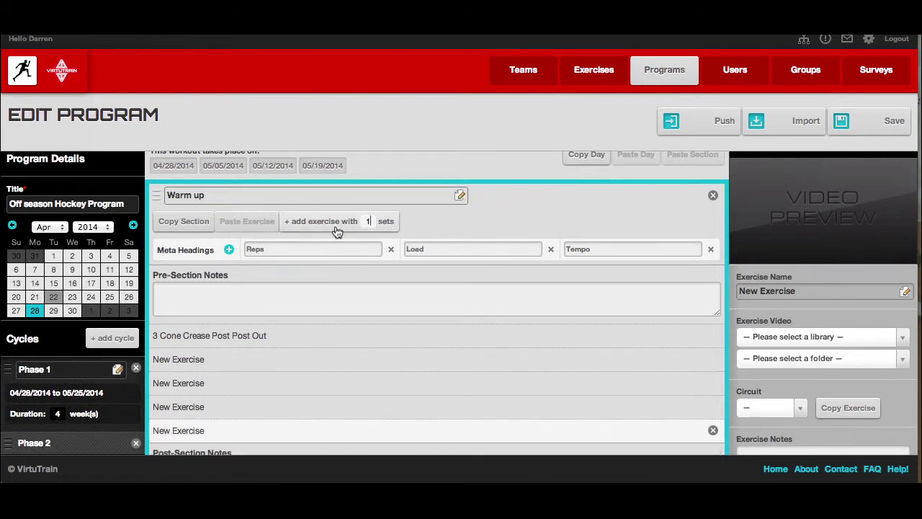
scroll(319, 381, down, 3)
click(348, 270)
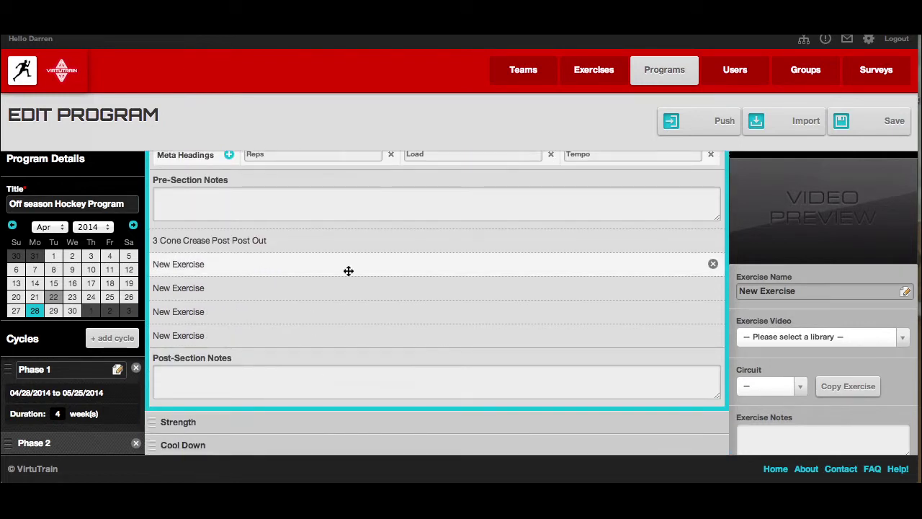
Step: Assign the 3 Cone Crease Post Post Out exercise in the Warm up section to circuit A
click(177, 250)
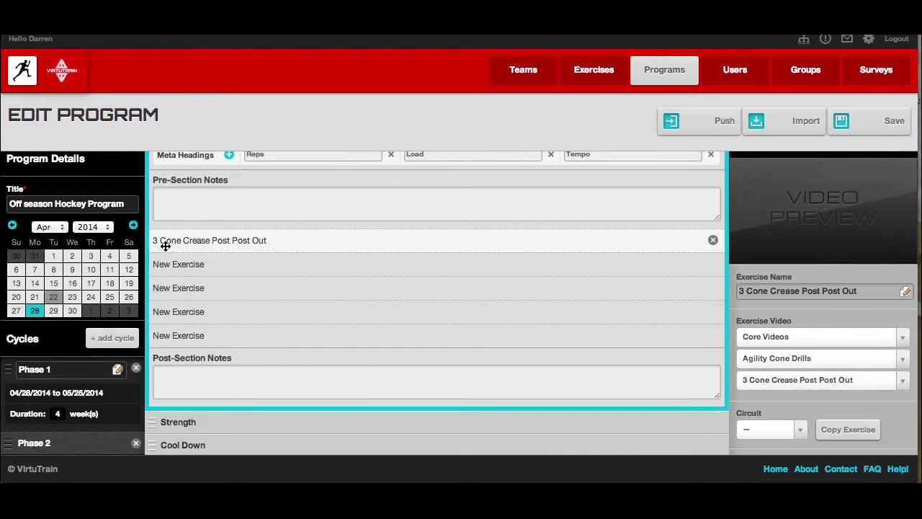
mouse_move(173, 250)
mouse_down()
mouse_move(175, 325)
mouse_move(177, 262)
mouse_move(183, 322)
mouse_move(181, 266)
mouse_up()
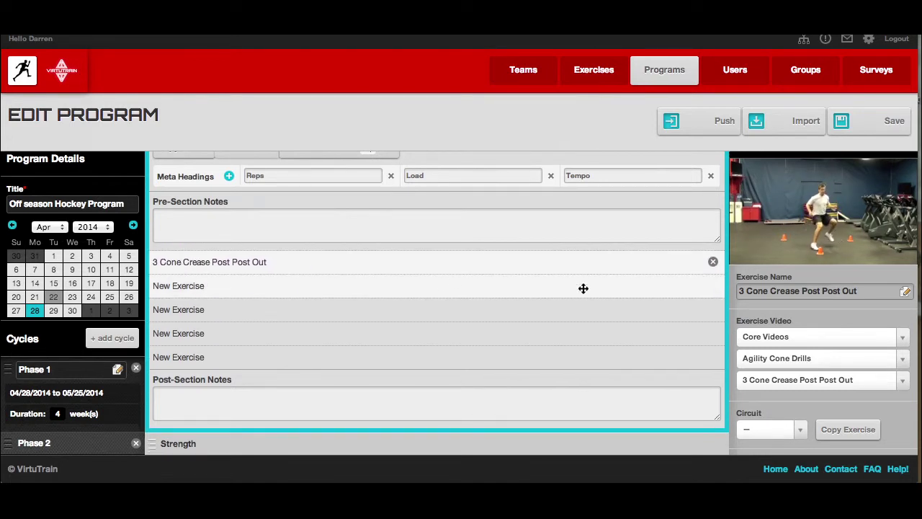
scroll(841, 336, down, 3)
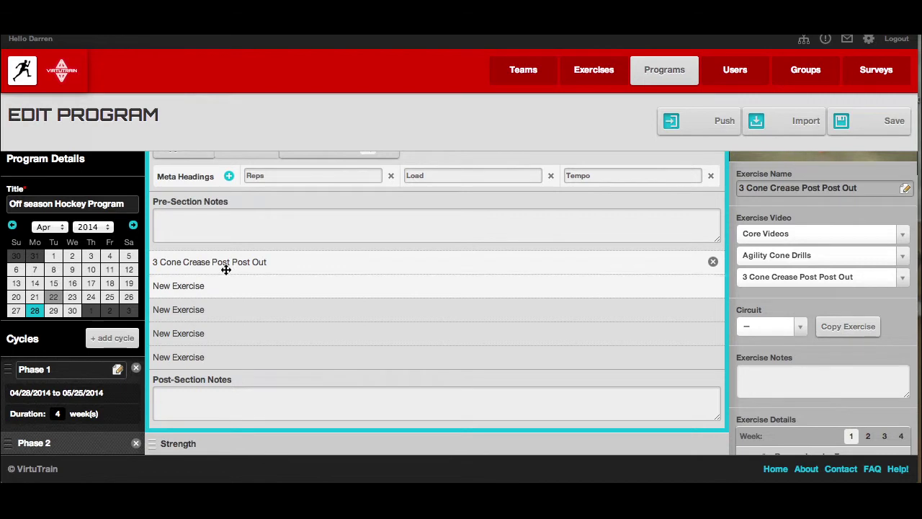
scroll(303, 262, up, 1)
scroll(303, 260, down, 1)
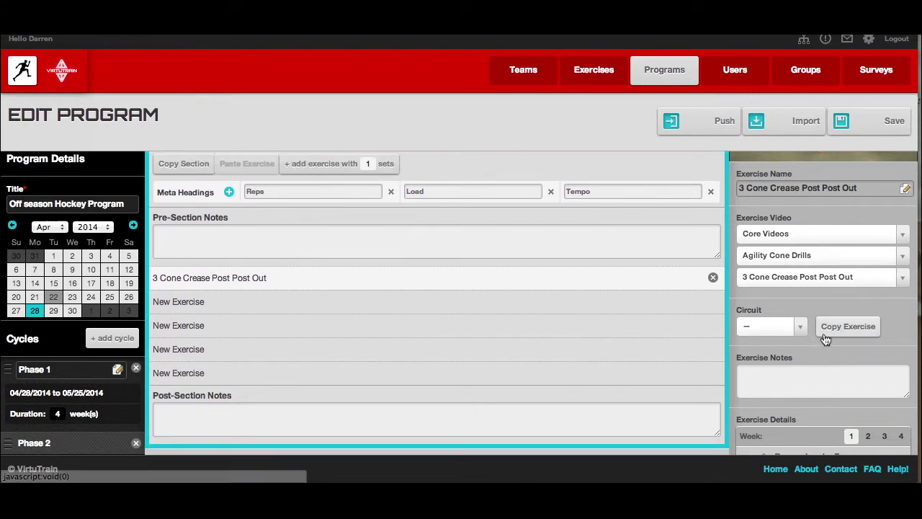
click(802, 329)
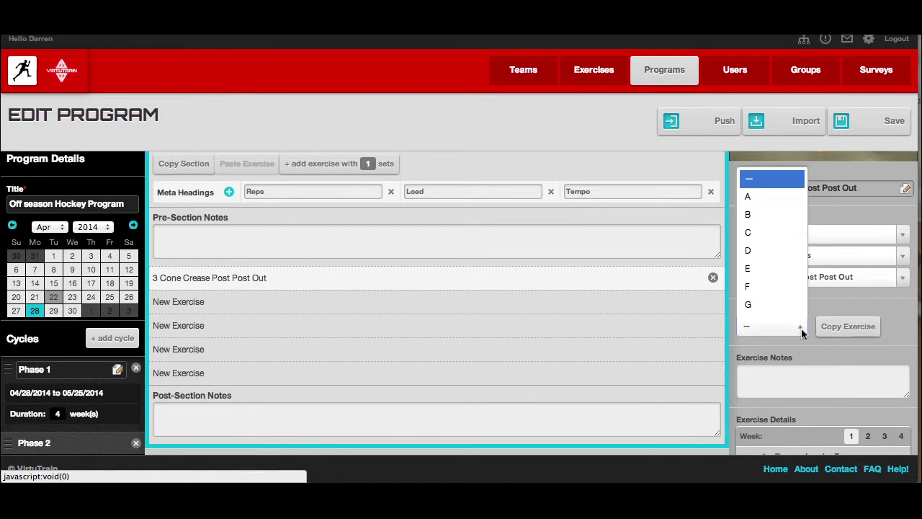
click(769, 196)
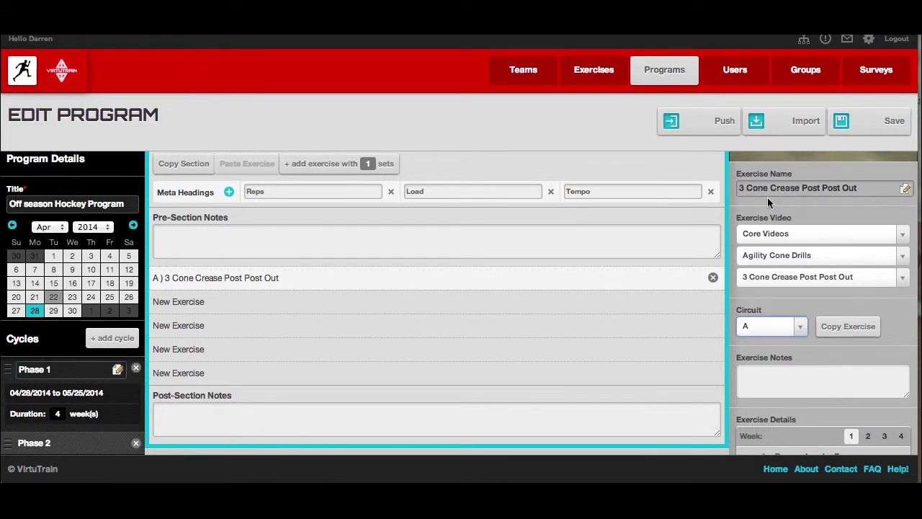
Step: Assign the second exercise in the Warm up section to circuit A
click(265, 307)
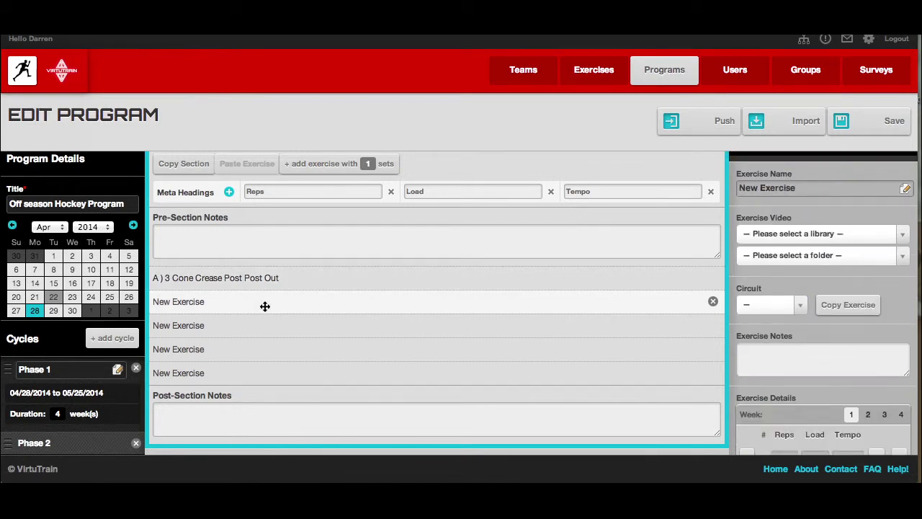
scroll(810, 292, down, 1)
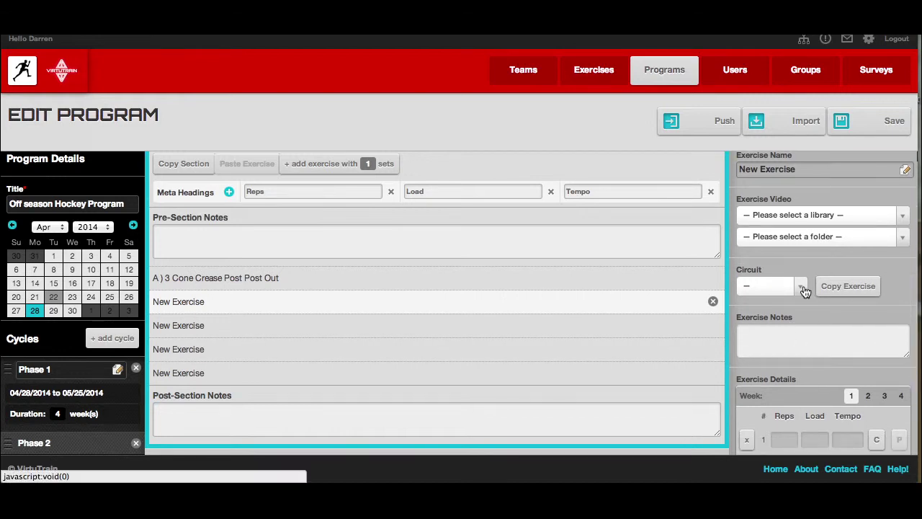
click(801, 288)
click(777, 325)
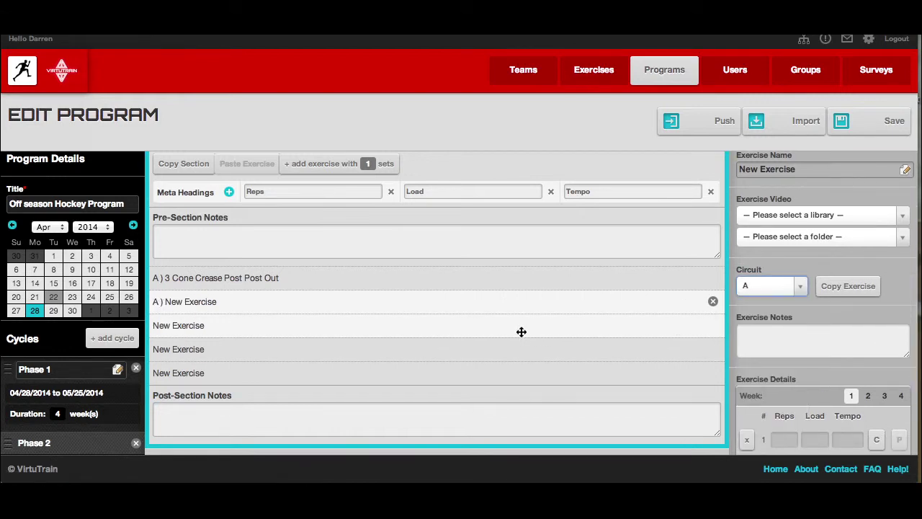
Step: Assign the third exercise in the Warm up section to circuit B
click(516, 328)
click(794, 308)
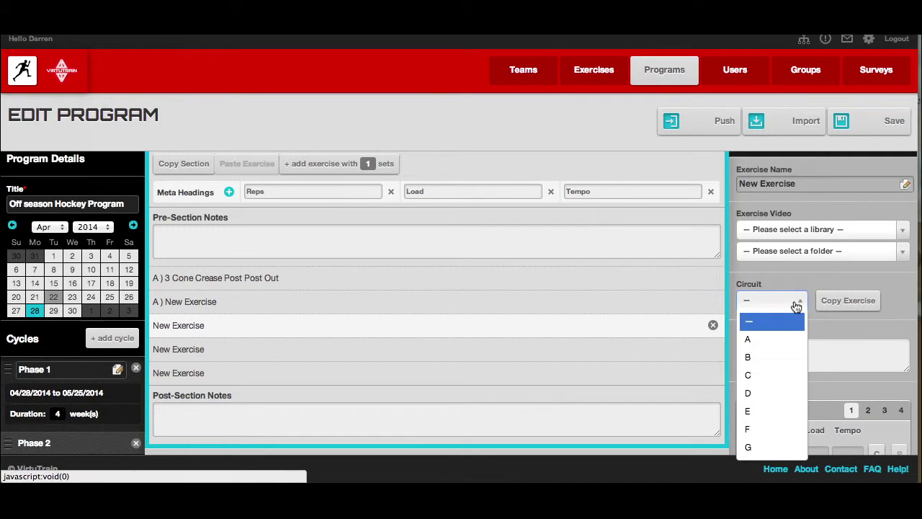
click(774, 356)
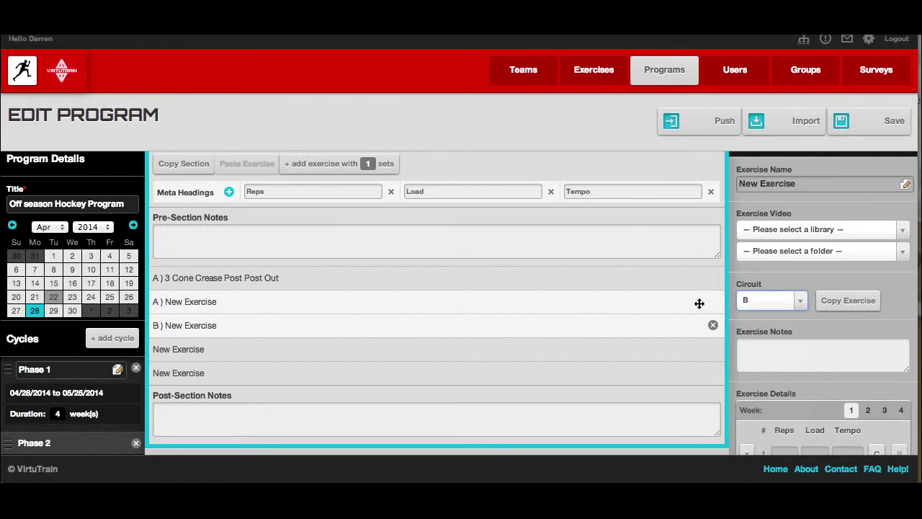
scroll(551, 304, up, 2)
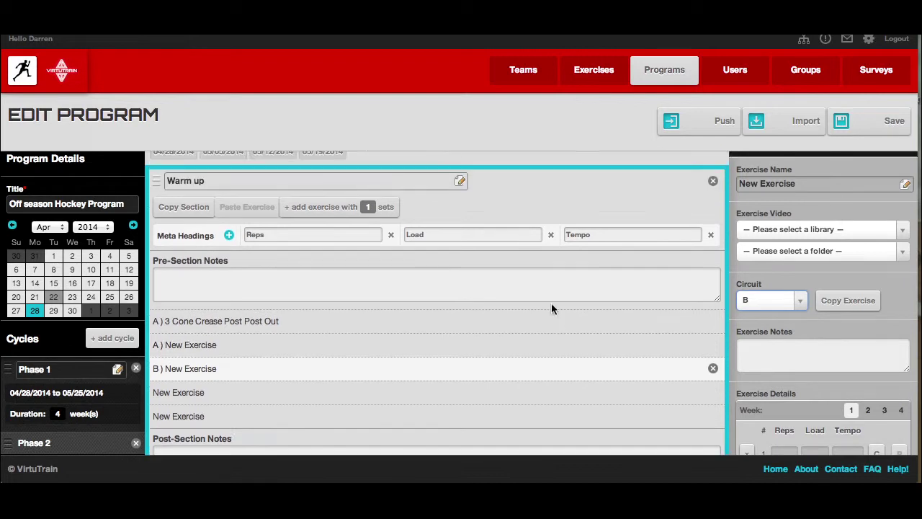
scroll(552, 305, down, 3)
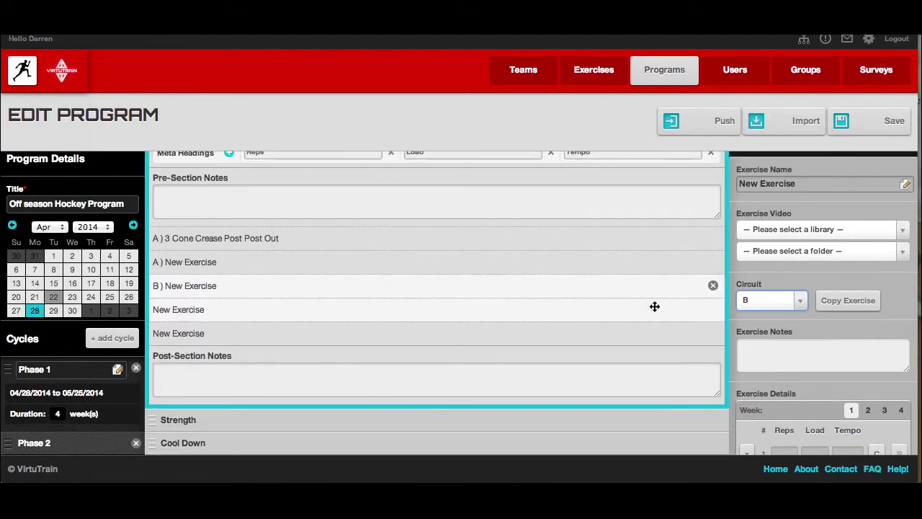
Step: Select the 3 Cone Crease Post Post Out exercise and rename the Warm up section's meta headings to Work time, Rest time and HR
click(451, 245)
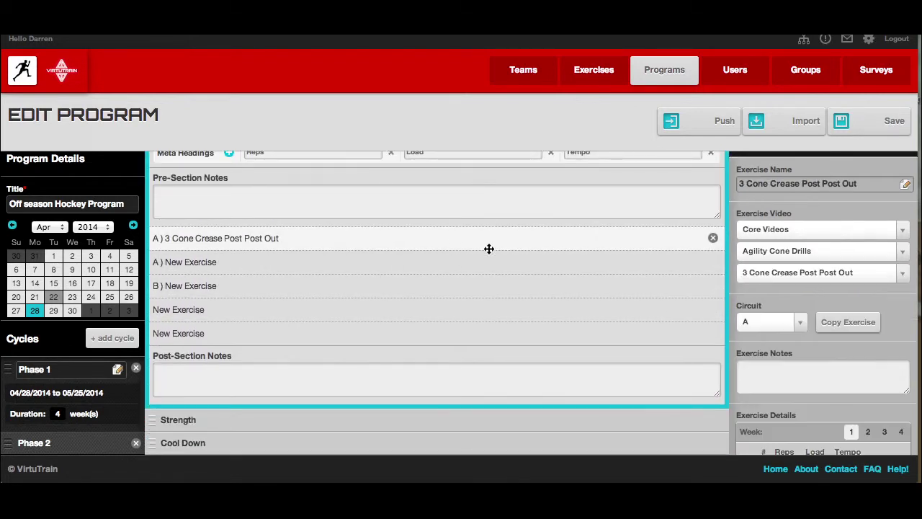
scroll(483, 248, up, 1)
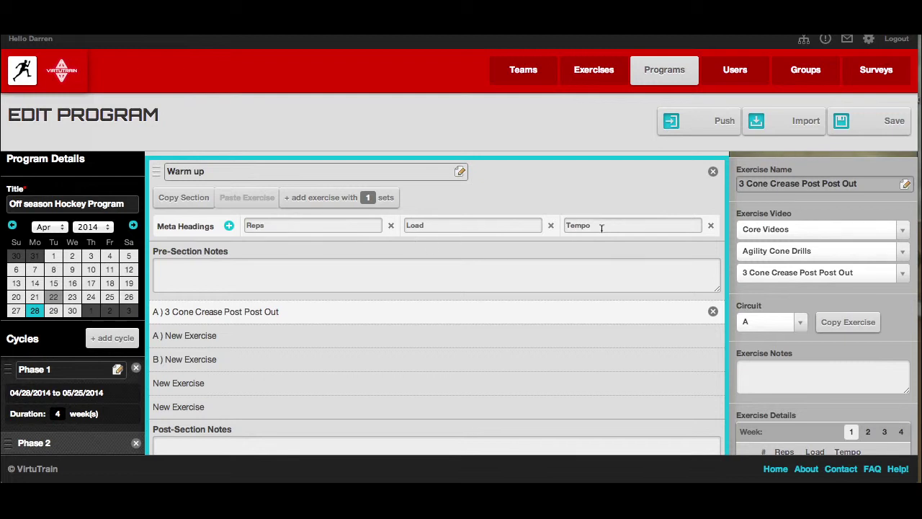
click(281, 227)
click(447, 226)
key(BackSpace)
key(BackSpace)
key(BackSpace)
key(BackSpace)
text(RE)
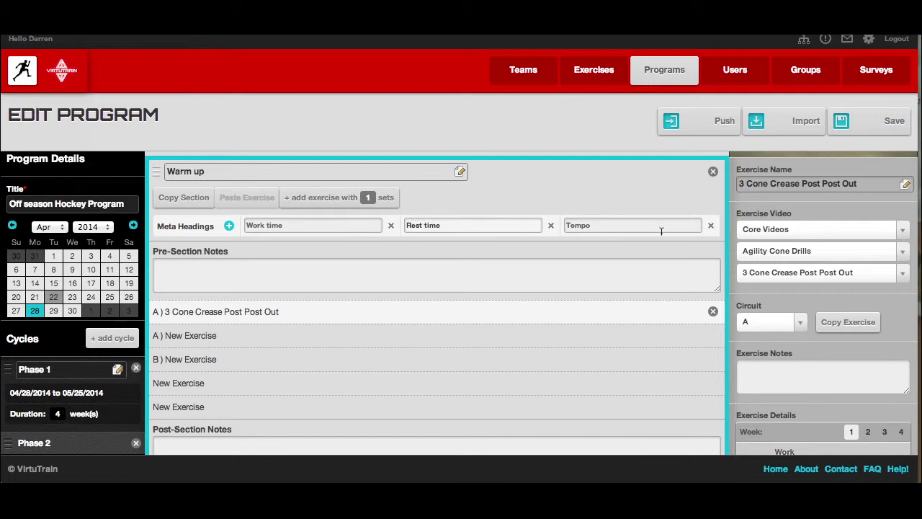
click(627, 222)
key(BackSpace)
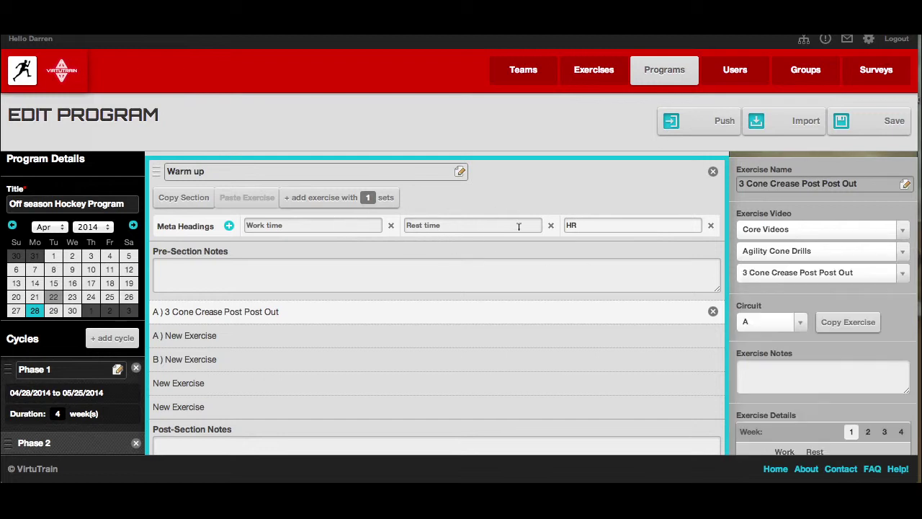
Step: Add a blank fourth meta heading to the Warm up section and remove it again
click(229, 226)
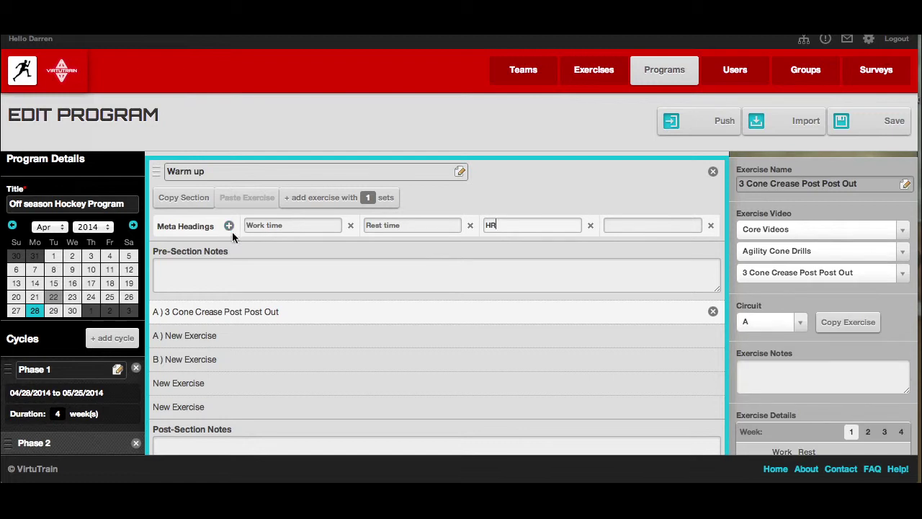
click(711, 226)
click(575, 156)
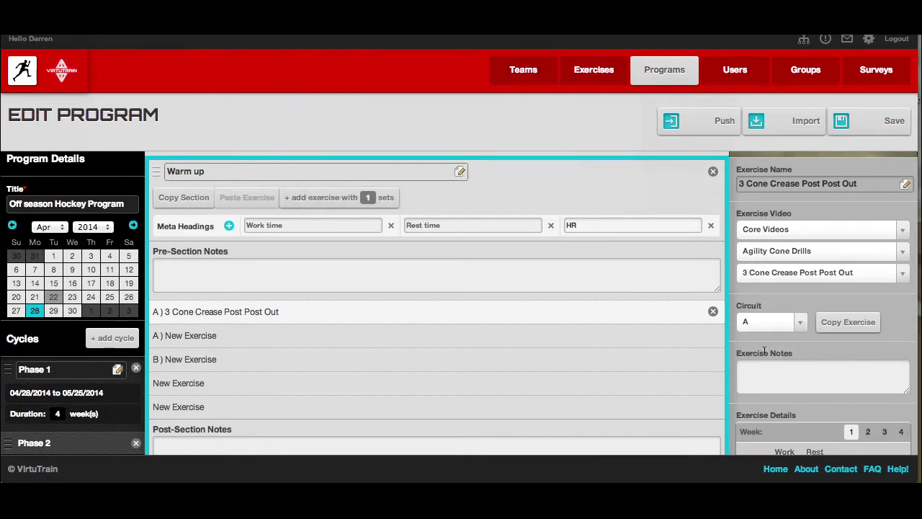
Step: Set week 1's first set to 30s work time, 30s rest time and HR 190, and copy those values to sets 2 and 3
scroll(764, 355, down, 2)
scroll(763, 350, down, 3)
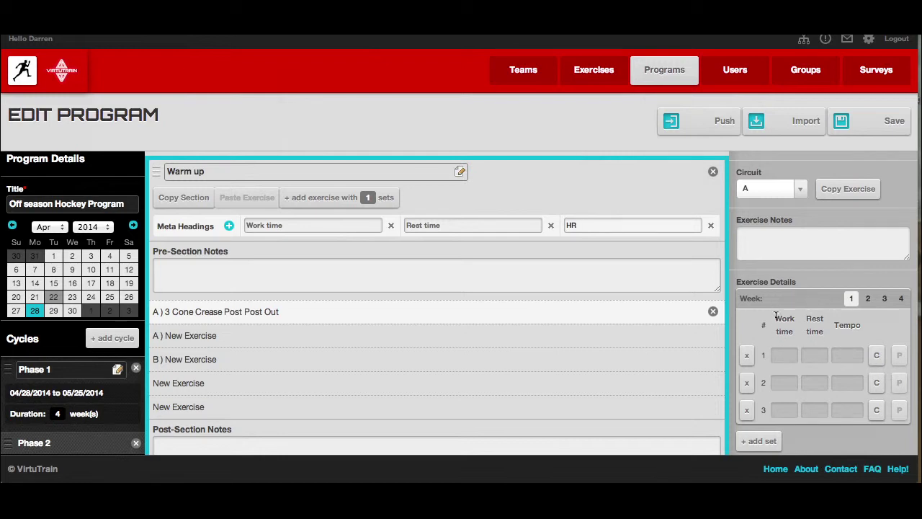
click(785, 354)
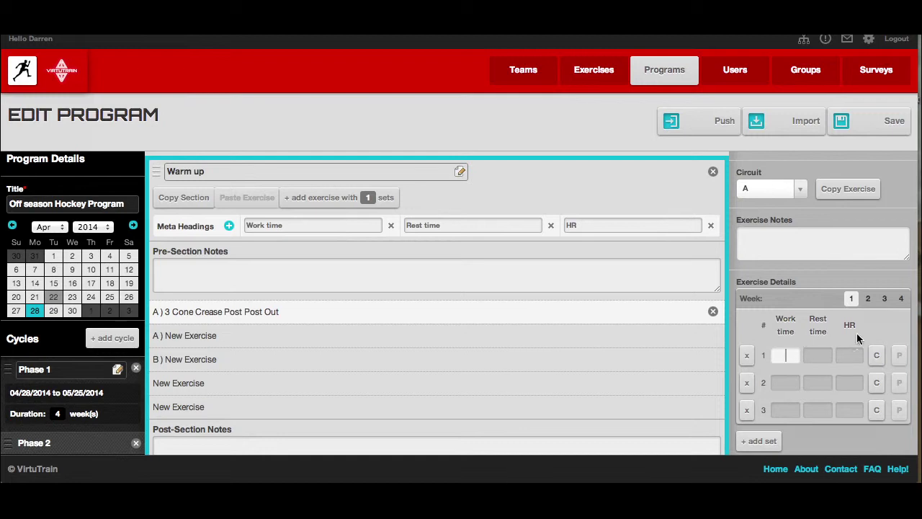
click(815, 356)
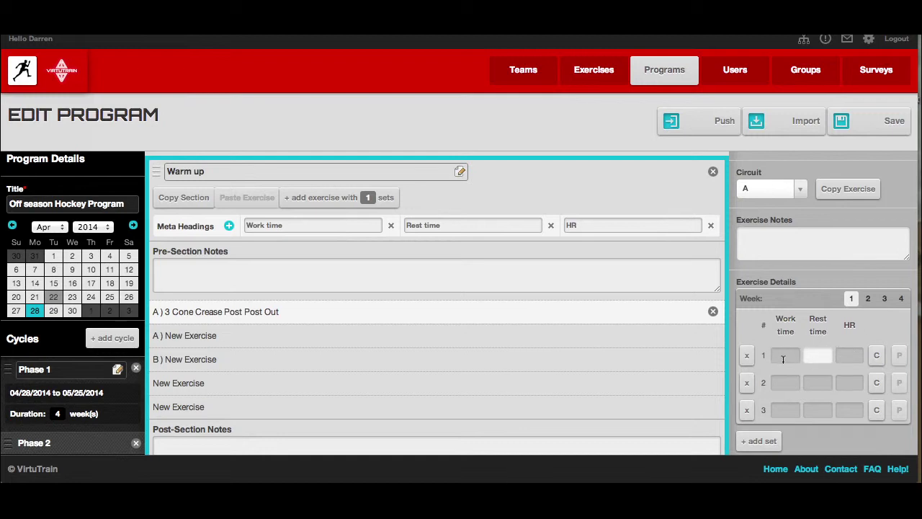
click(783, 359)
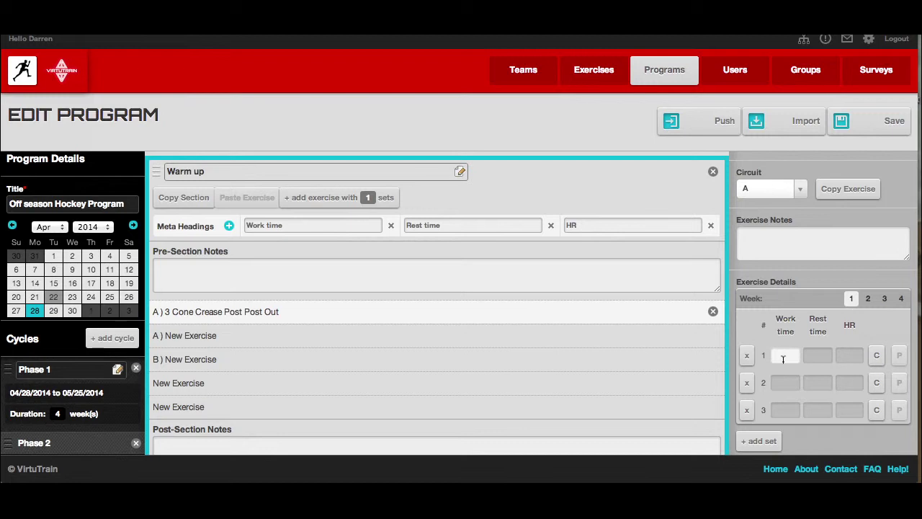
text(30s)
click(821, 358)
text(30s)
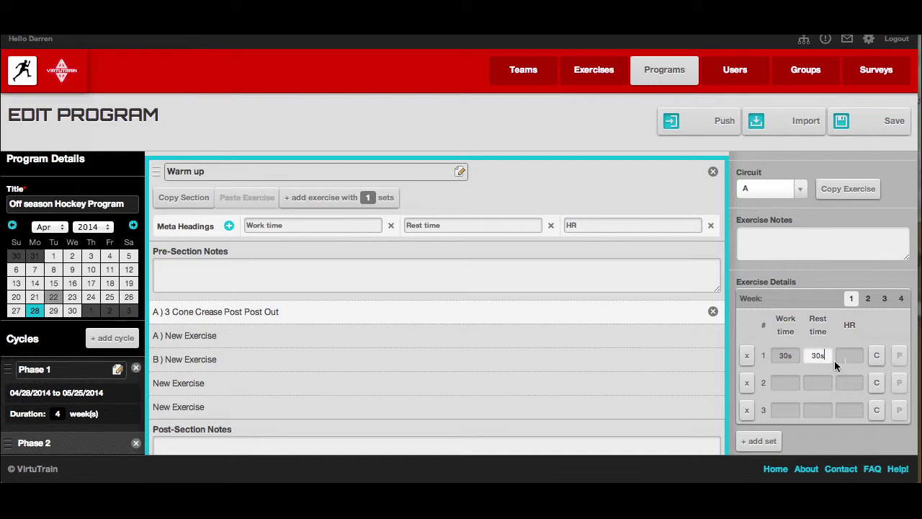
click(851, 356)
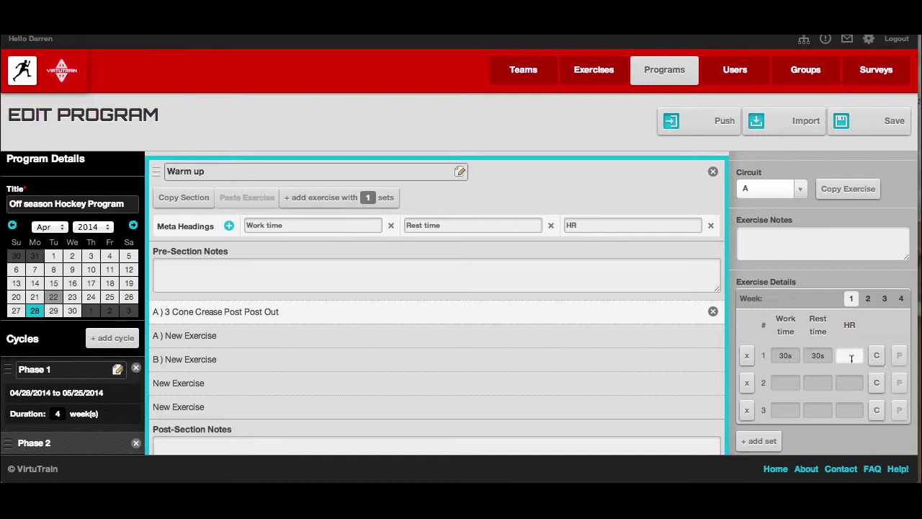
text(190)
click(873, 322)
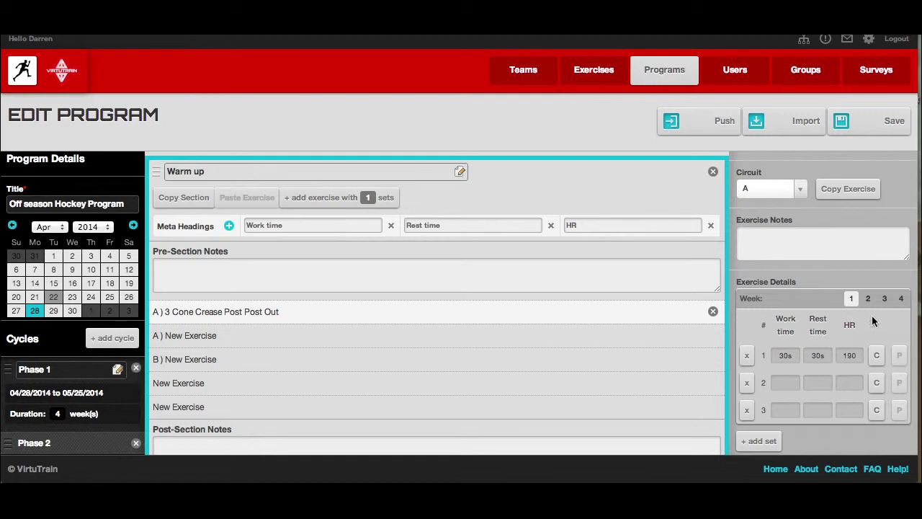
click(877, 358)
click(901, 412)
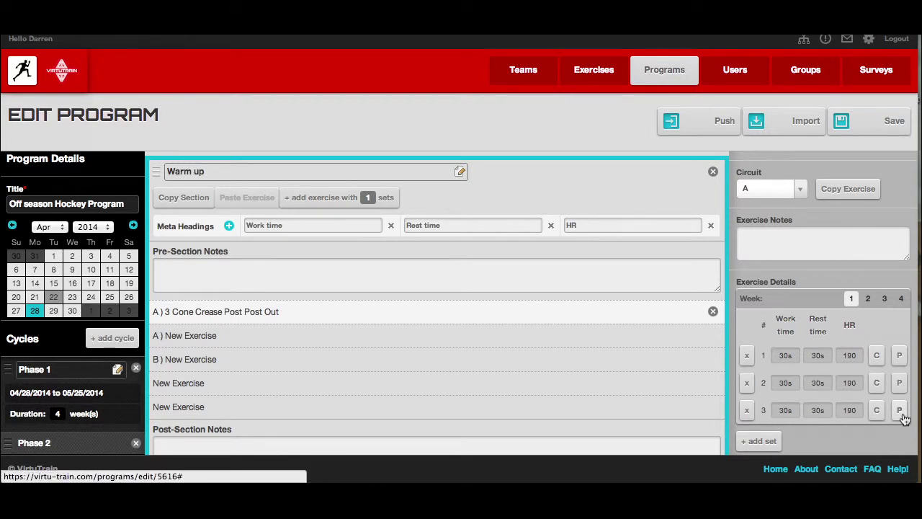
Step: Check the exercise details for weeks 2, 3 and 4, and return to week 1
click(867, 300)
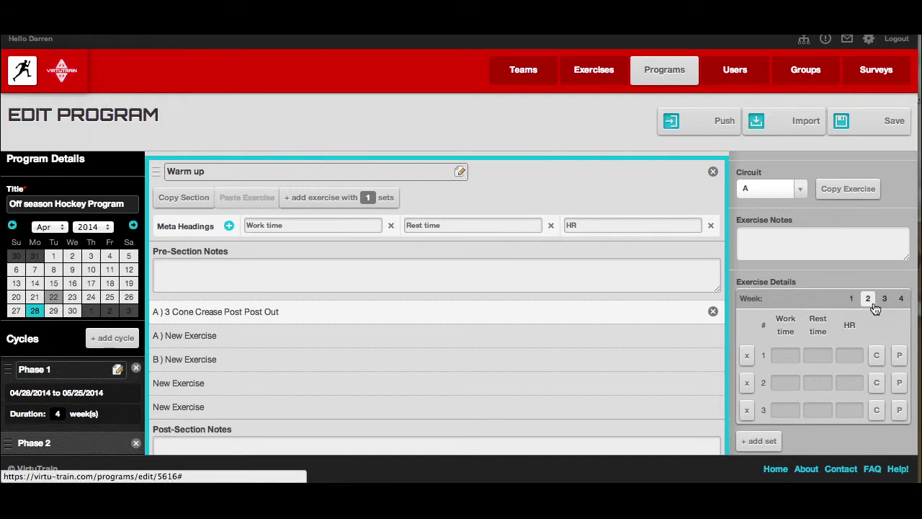
click(885, 301)
click(901, 301)
click(853, 299)
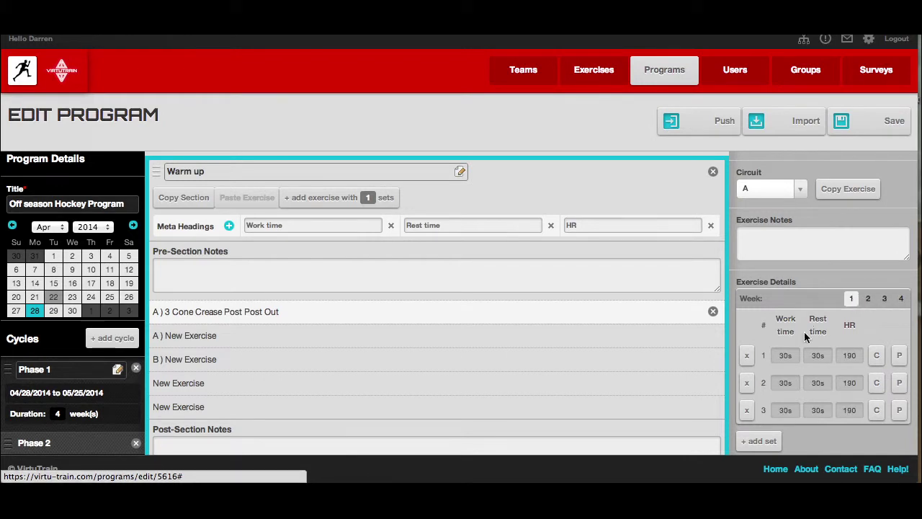
Step: Add two more empty sets to the 3 Cone Crease Post Post Out exercise in week 1
scroll(807, 339, down, 1)
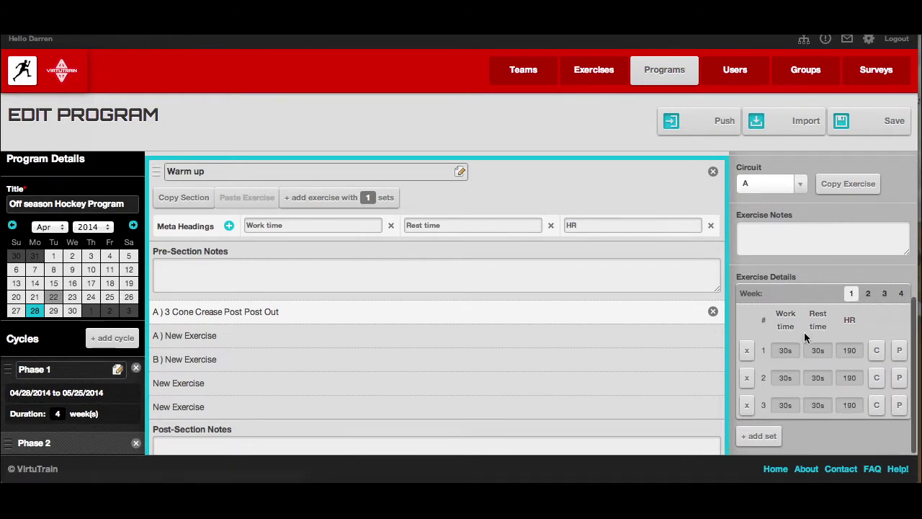
click(766, 445)
scroll(764, 439, down, 1)
click(763, 437)
scroll(792, 379, down, 1)
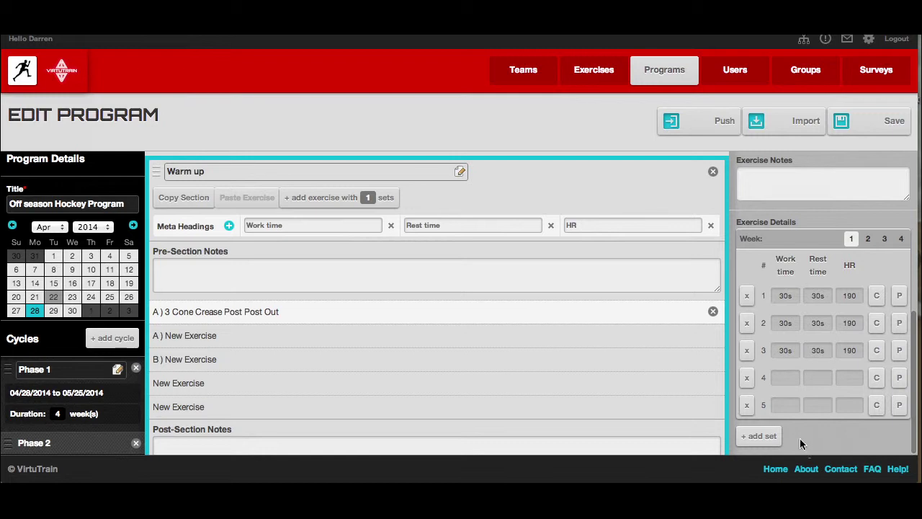
Step: Enter "make sure to create intra abdominal pressure" as the exercise notes for 3 Cone Crease Post Post Out
scroll(499, 267, down, 2)
scroll(499, 266, up, 2)
scroll(498, 266, up, 1)
scroll(804, 244, up, 5)
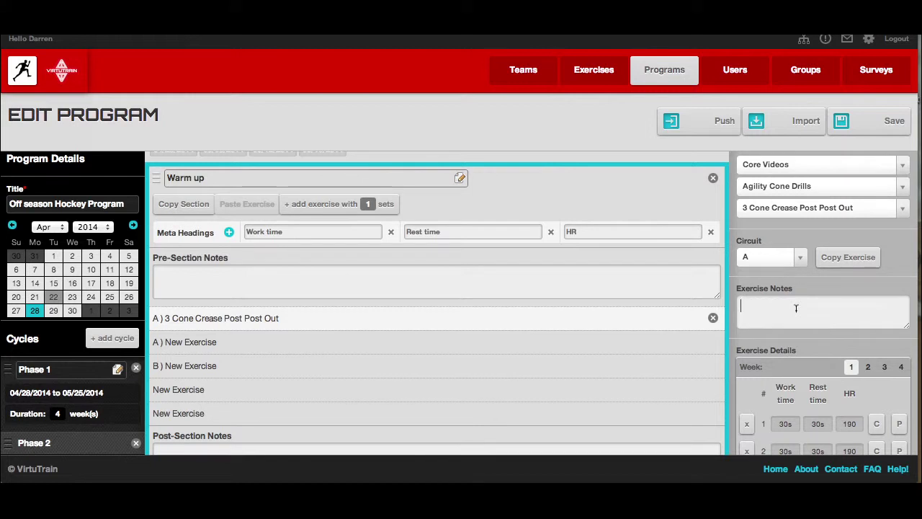
text(make sure to create intra abdomi)
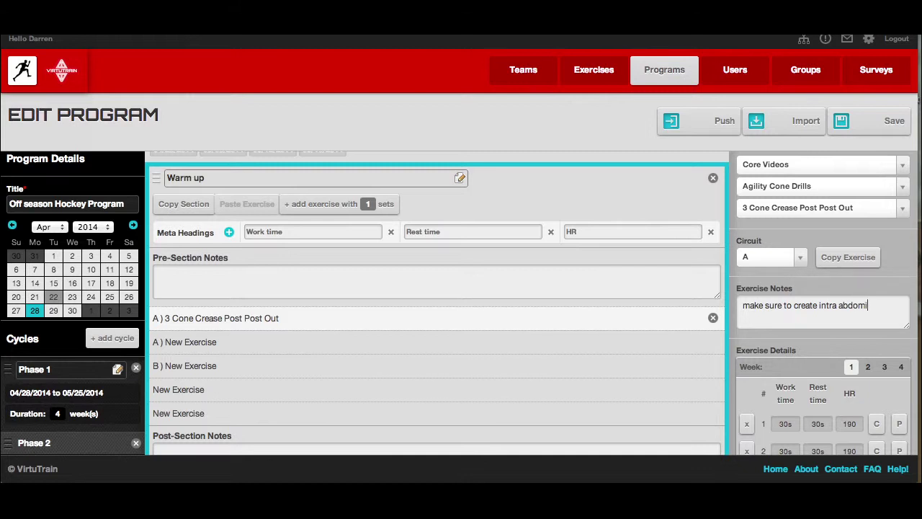
text(nal pressure)
scroll(777, 355, up, 3)
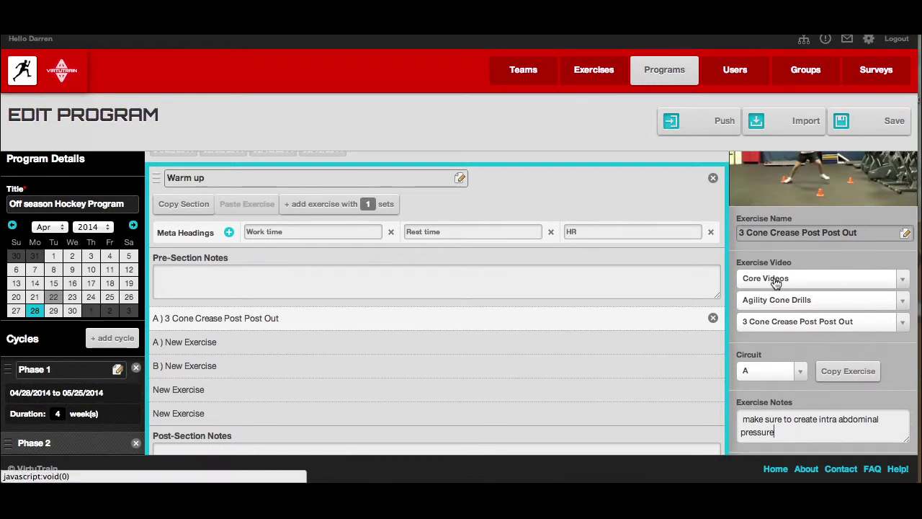
scroll(833, 333, down, 2)
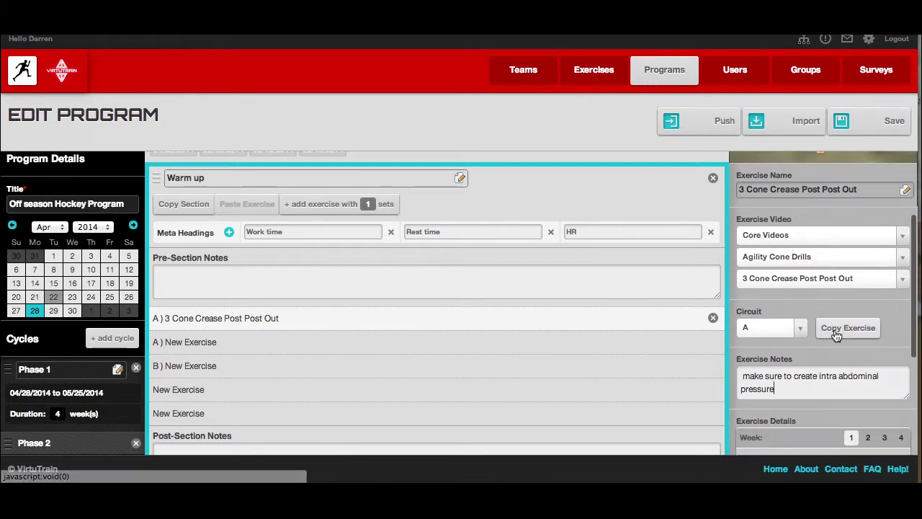
scroll(512, 385, down, 2)
click(208, 198)
scroll(208, 198, up, 1)
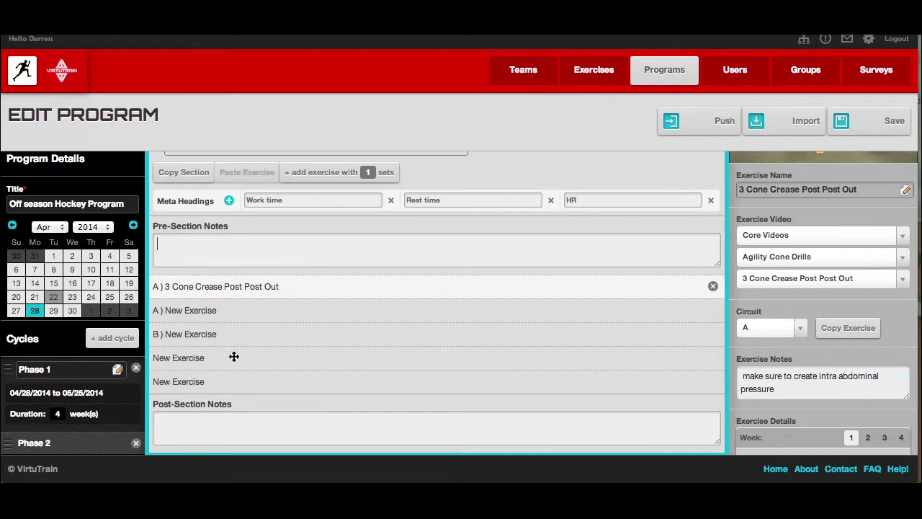
scroll(294, 323, up, 1)
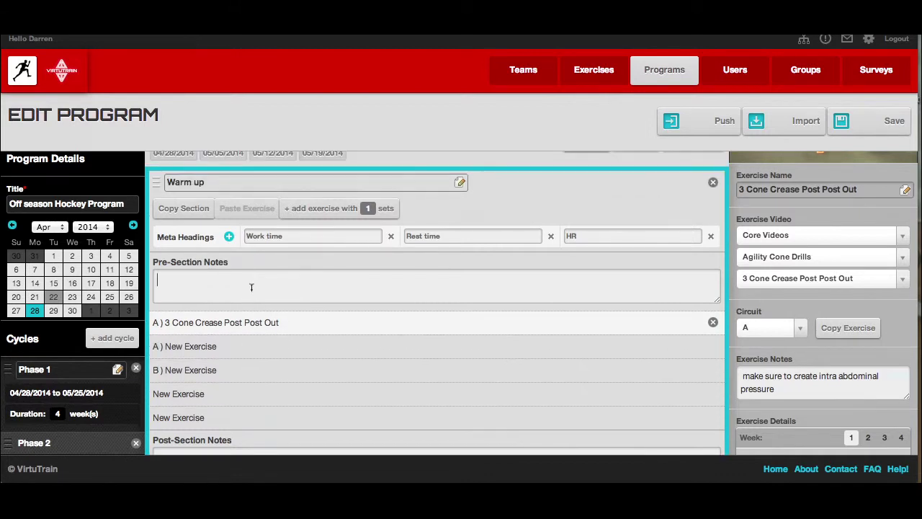
scroll(251, 286, down, 1)
scroll(242, 339, down, 2)
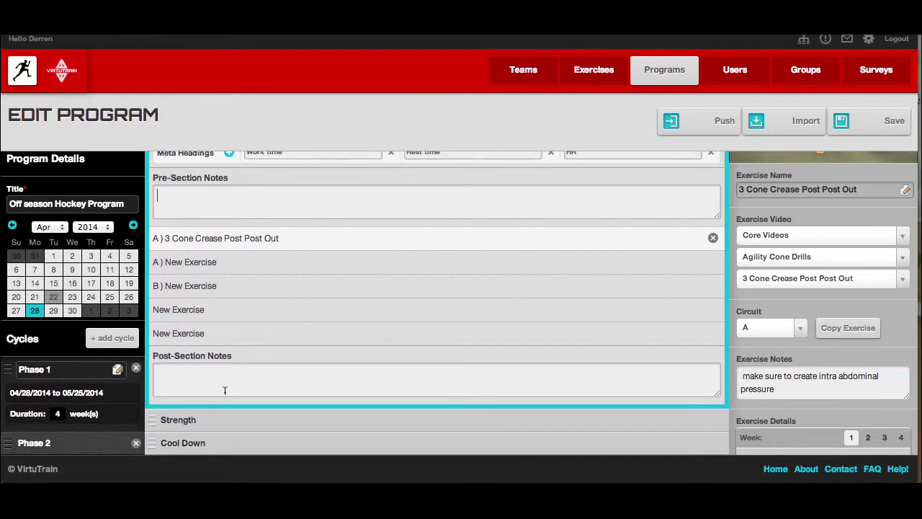
Step: Open the Strength section and bring up the details of its exercise
click(186, 420)
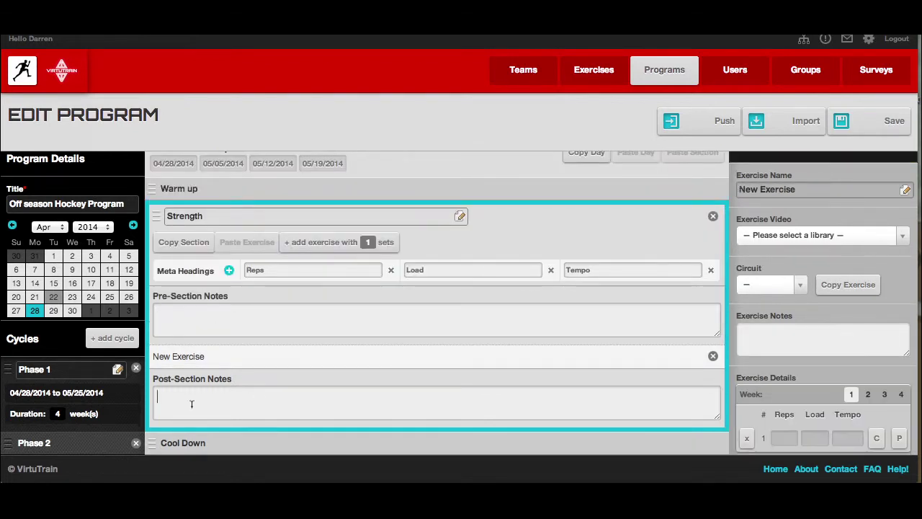
scroll(280, 329, up, 1)
scroll(282, 332, down, 1)
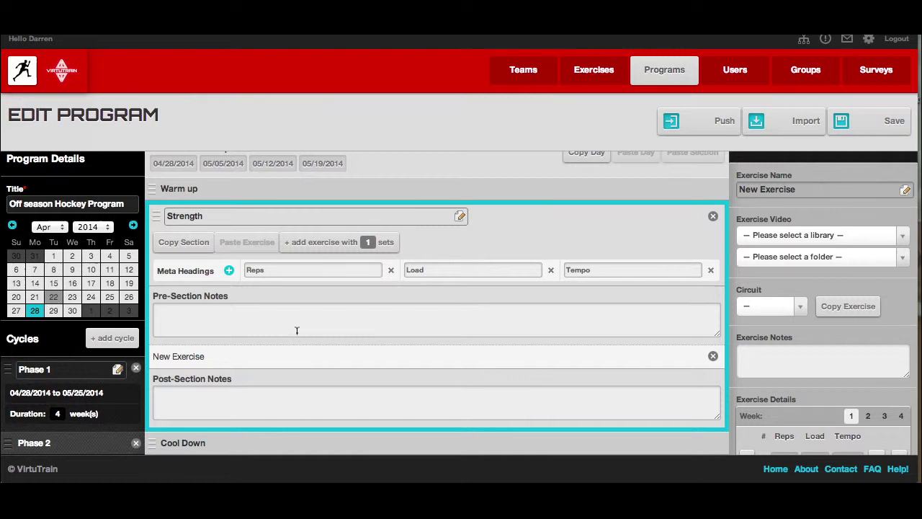
right_click(597, 246)
click(879, 185)
scroll(866, 170, down, 2)
scroll(866, 173, up, 4)
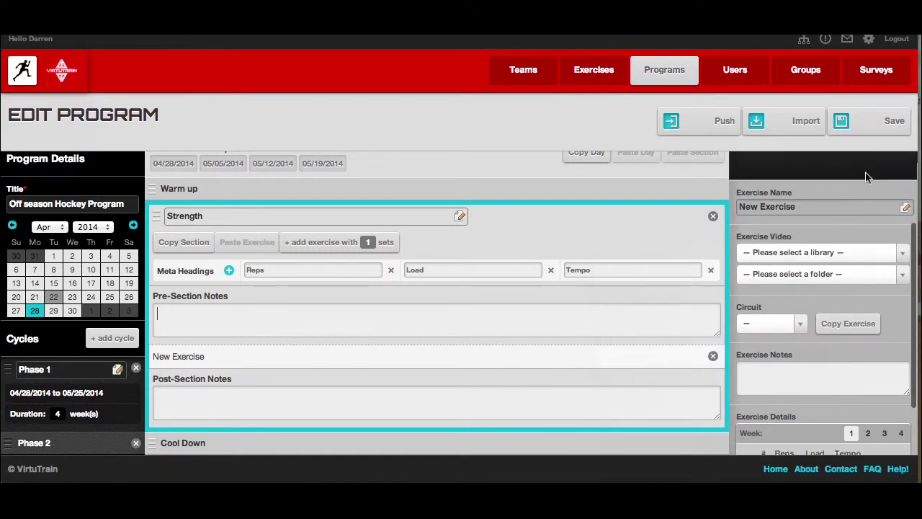
scroll(865, 172, up, 2)
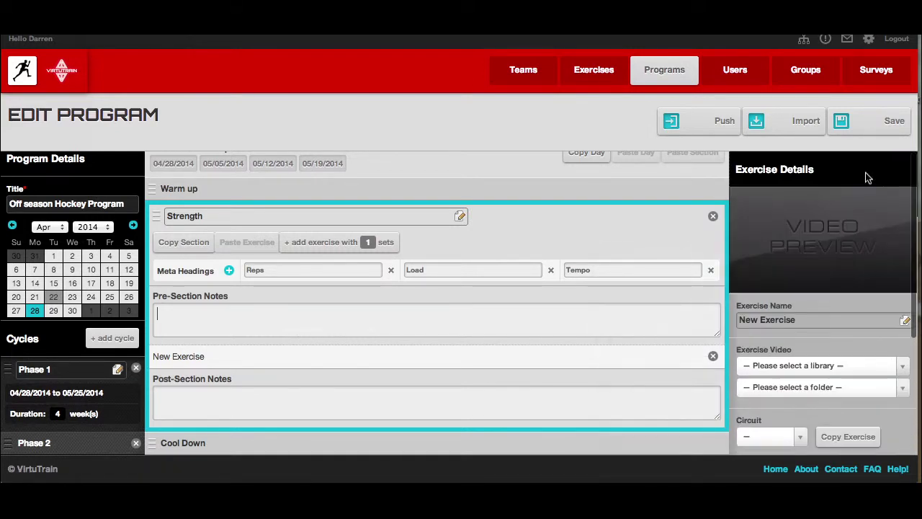
Step: Rename the Strength section's exercise to Bench Press
click(799, 320)
key(BackSpace)
key(BackSpace)
key(BackSpace)
key(BackSpace)
key(BackSpace)
key(BackSpace)
key(BackSpace)
key(BackSpace)
key(BackSpace)
key(BackSpace)
key(BackSpace)
key(BackSpace)
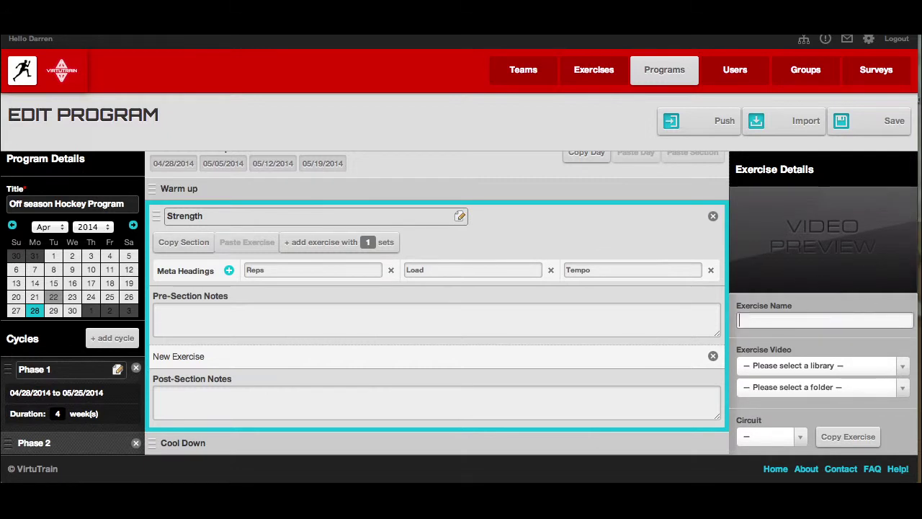
text(Bench Press)
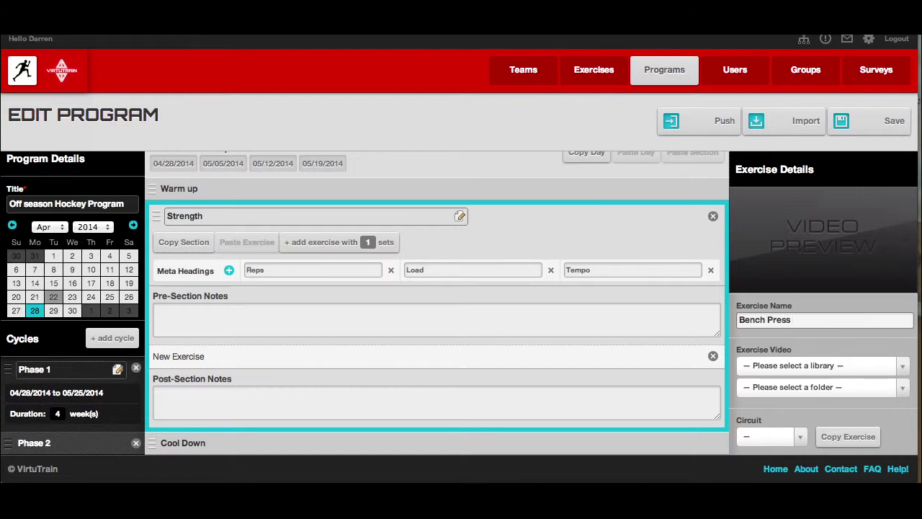